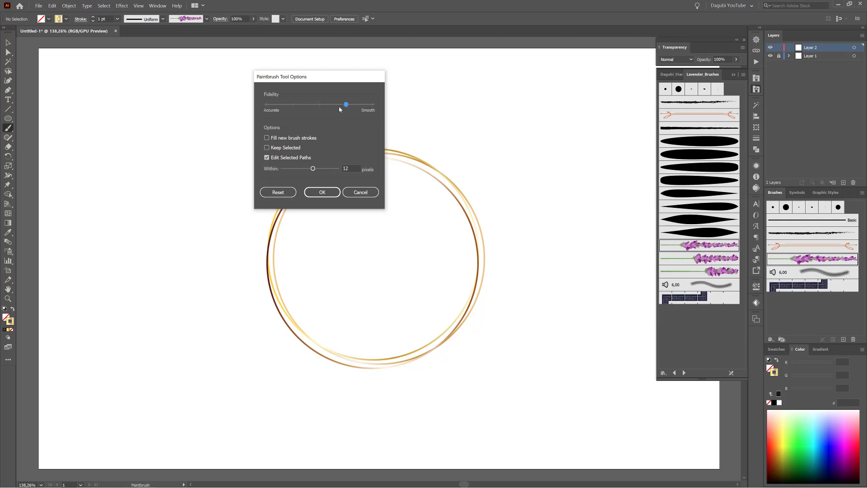
- Paint a fan of long lavender stems over the ring's lower-left edge with the first two lavender brushes
click(318, 193)
drag(319, 349, 275, 233)
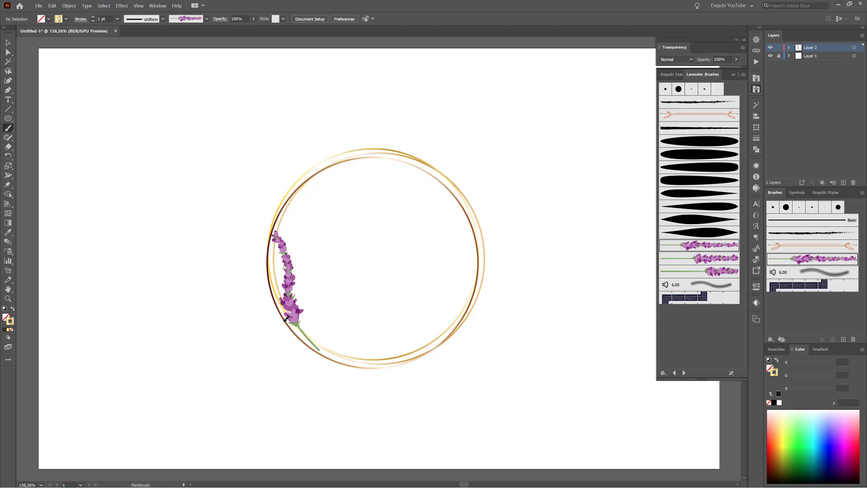
mouse_move(286, 320)
mouse_down()
mouse_move(229, 268)
mouse_move(253, 248)
mouse_up()
click(710, 260)
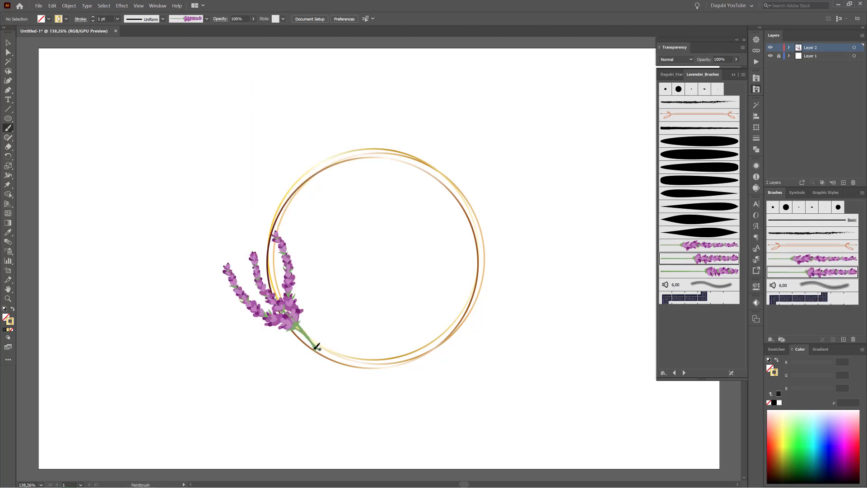
key(ctrl+z)
drag(315, 350, 240, 209)
drag(302, 287, 301, 241)
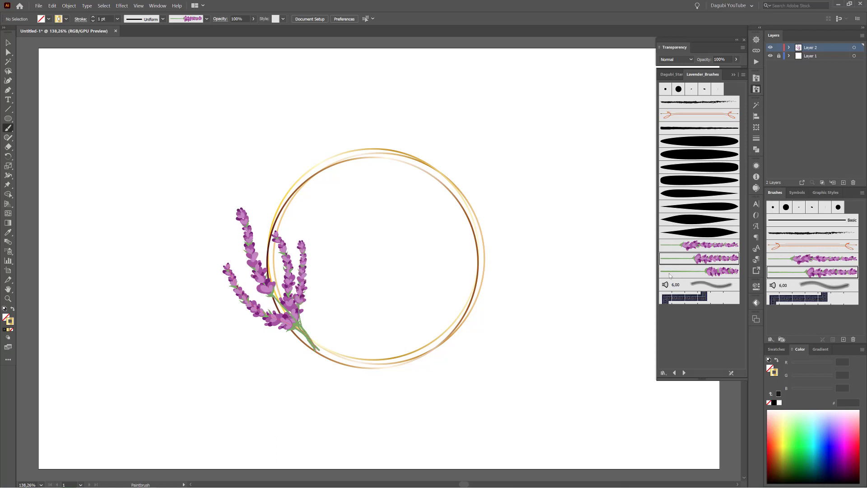
- Add short lavender stems on both sides of the lower-left bunch with the third lavender brush
click(707, 271)
mouse_move(198, 286)
mouse_down()
mouse_move(239, 301)
mouse_move(212, 297)
mouse_up()
key(ctrl+z)
drag(302, 324, 324, 267)
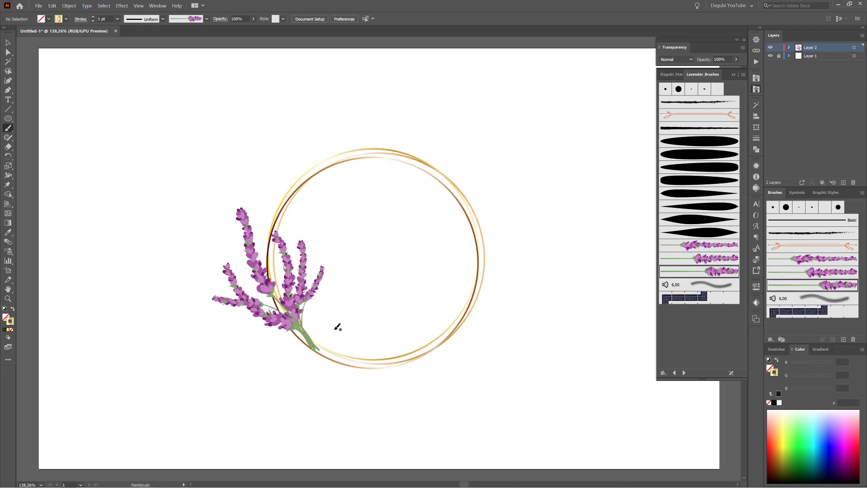
- Fine-tune the stroke weights of single stems in the lower-left bunch, setting the long inner stem to 1.1 pt
ctrl+click(313, 294)
click(93, 16)
ctrl+click(93, 22)
ctrl+click(94, 21)
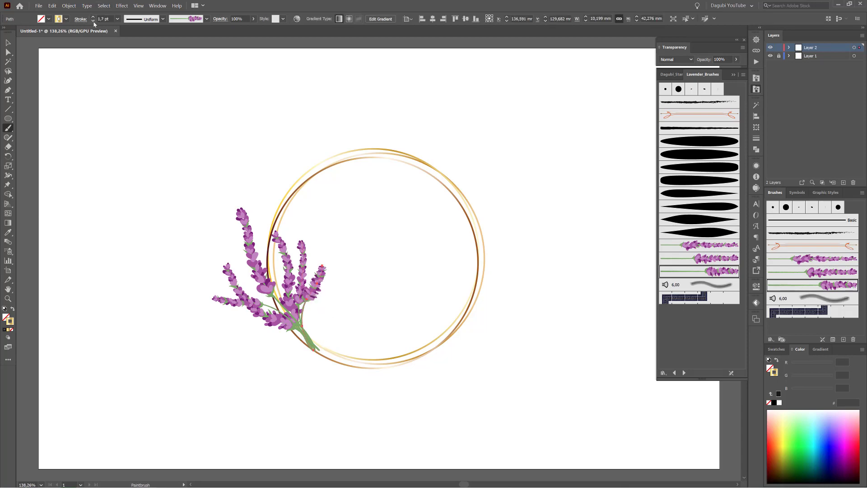
ctrl+click(93, 22)
ctrl+click(93, 21)
ctrl+click(93, 21)
ctrl+click(230, 301)
click(93, 21)
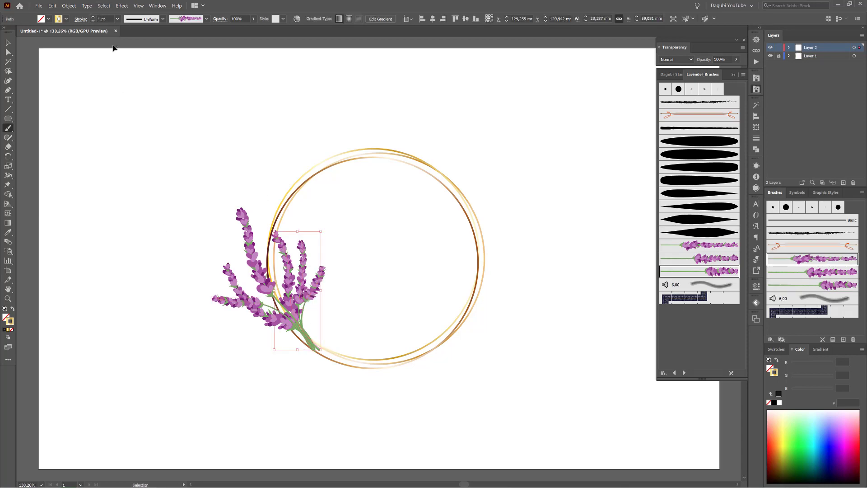
ctrl+click(113, 130)
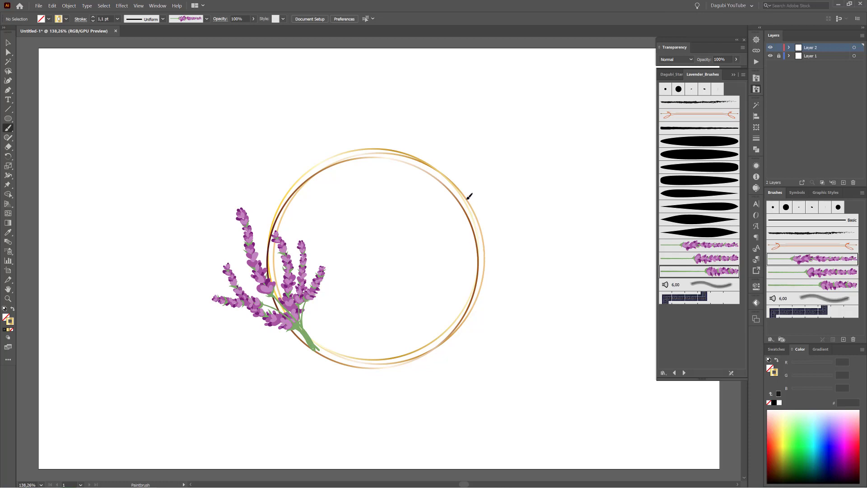
- Paint a smaller three-stem lavender bunch on the ring's upper-right edge and adjust a stem's stroke weight to 1.2 pt
drag(477, 256, 465, 168)
ctrl+click(267, 122)
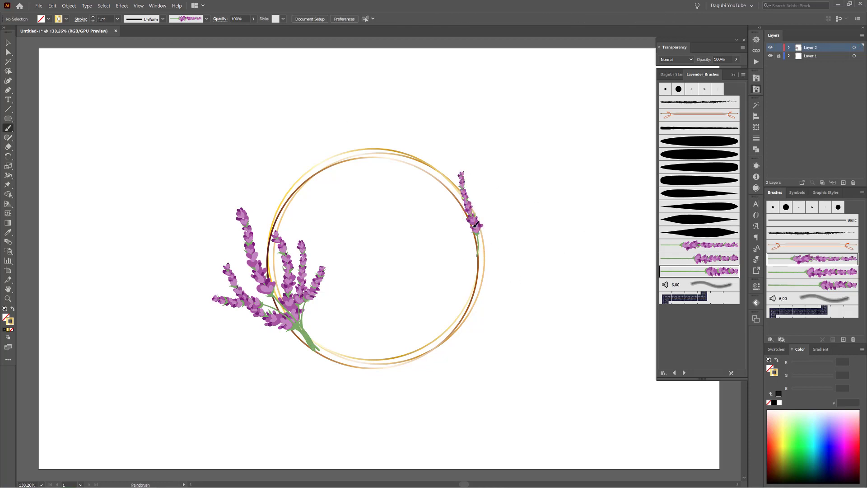
drag(476, 224, 414, 159)
click(791, 275)
drag(476, 233, 414, 193)
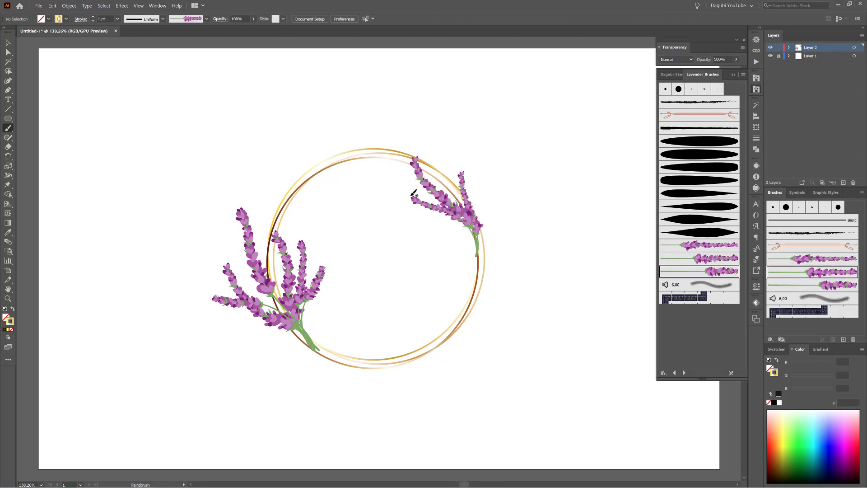
ctrl+click(92, 106)
- Expand the appearance of all lavender stems on Layer 2 into editable shapes
drag(423, 175, 556, 252)
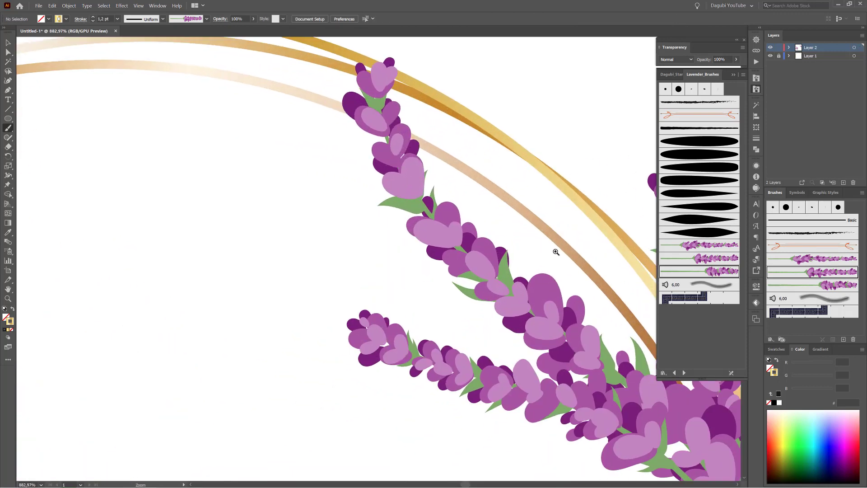
click(854, 47)
click(68, 6)
click(91, 88)
ctrl+click(471, 110)
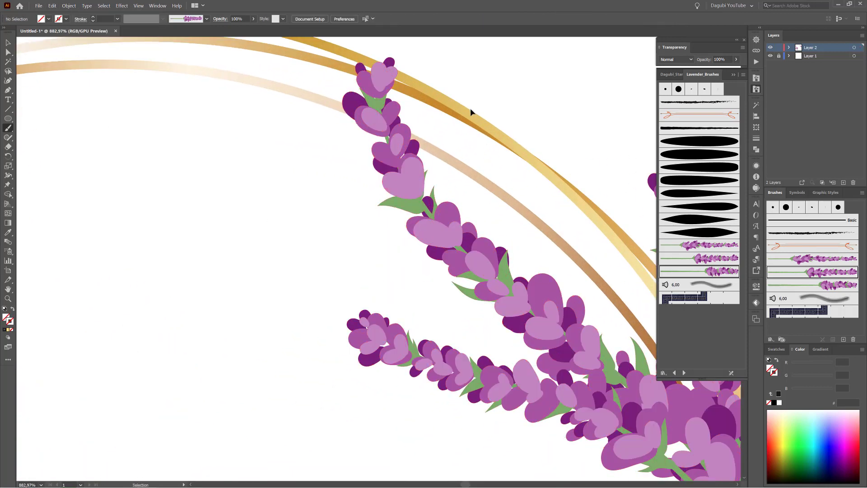
- Prepare the Paintbrush with the first oval art brush and the petals' light purple c383c1 as stroke colour
key(a)
click(384, 79)
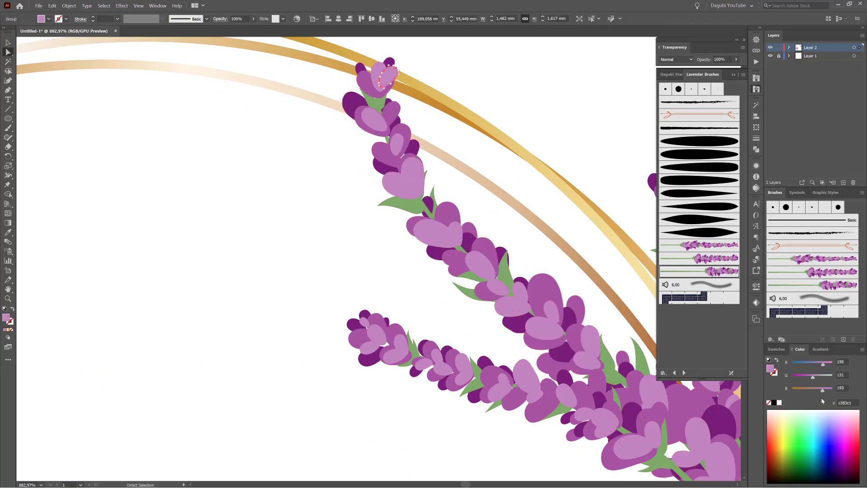
drag(856, 403, 803, 408)
right_click(848, 403)
click(801, 336)
click(579, 96)
click(8, 128)
click(706, 141)
drag(856, 402, 822, 402)
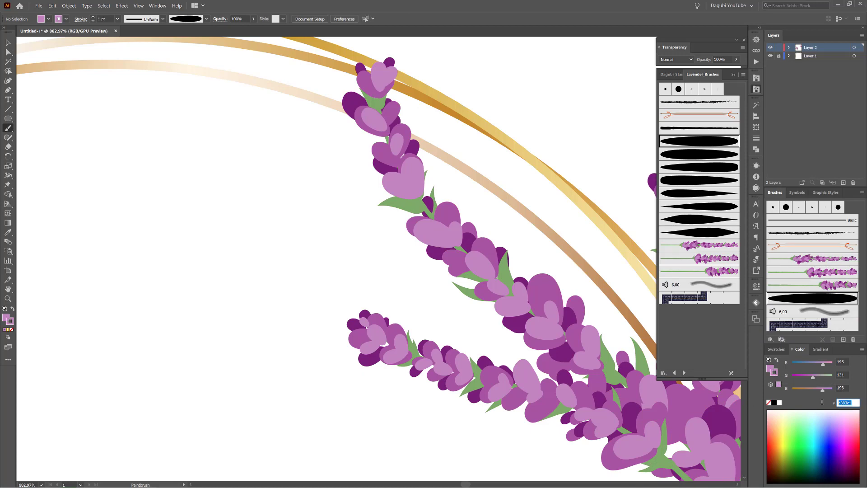
right_click(834, 402)
click(801, 344)
- Paint extra light purple petals along the flower spikes of the upper-right lavender bunch
drag(410, 134, 416, 118)
drag(414, 218, 391, 217)
drag(373, 75, 365, 56)
drag(371, 319, 371, 303)
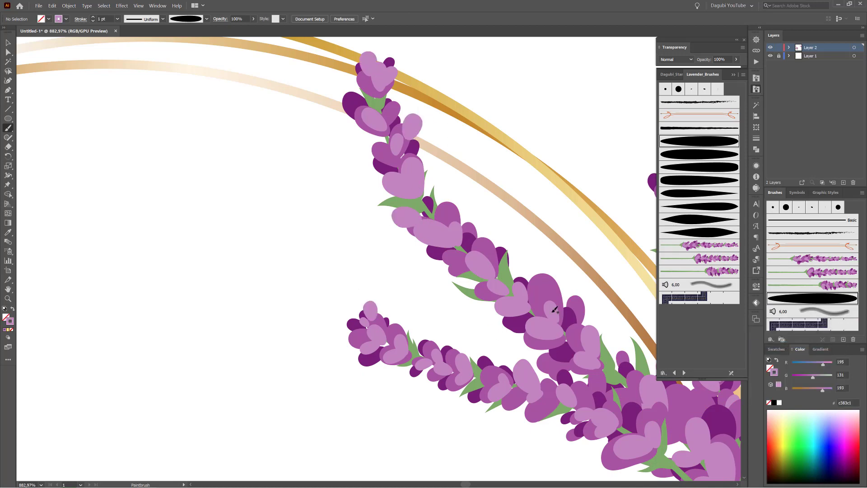
scroll(552, 313, down, 3)
drag(611, 243, 490, 247)
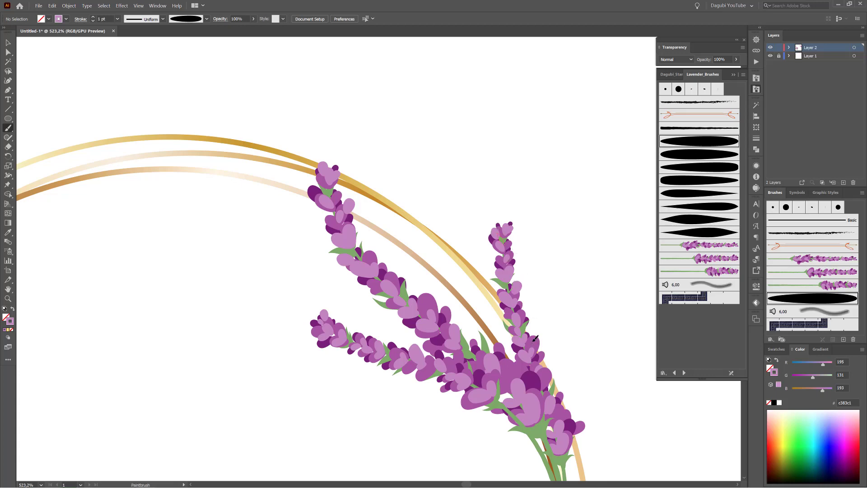
- Paint extra light purple petals along the flower spikes of the lower-left lavender bunch
scroll(467, 364, down, 2)
drag(467, 365, 601, 127)
mouse_move(407, 218)
mouse_down()
mouse_move(451, 219)
mouse_move(440, 229)
mouse_up()
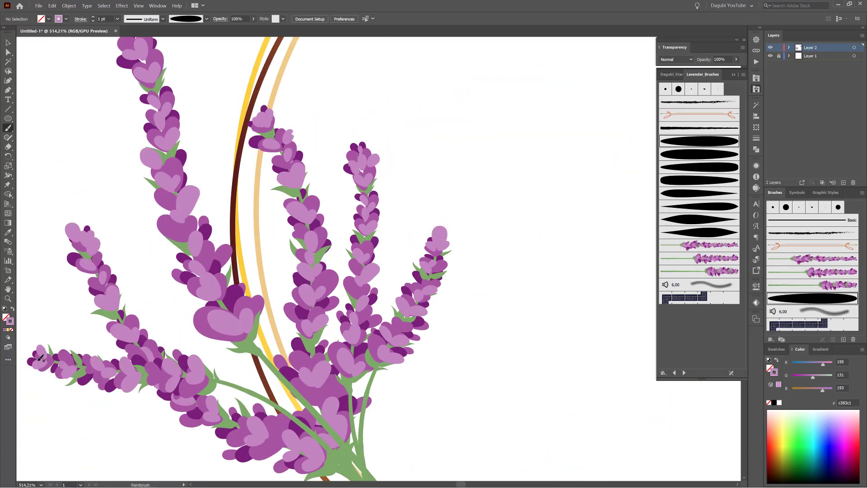
drag(174, 192, 328, 293)
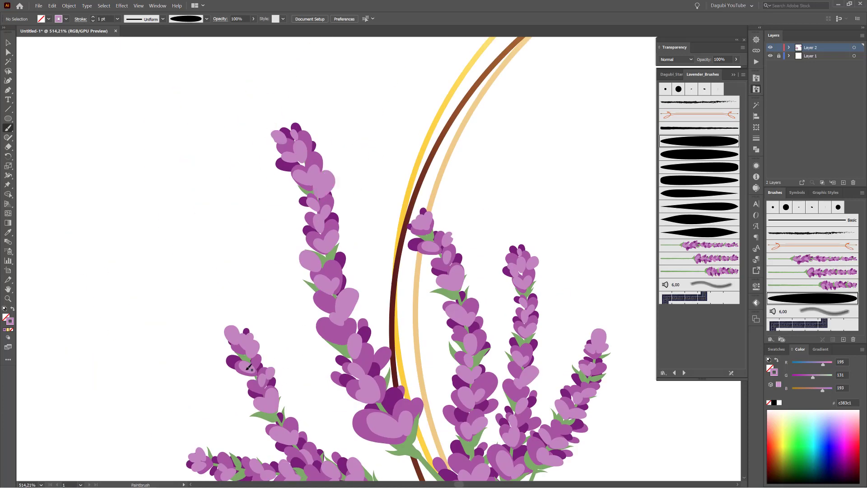
- Set the brush stroke to the dark petal purple 791e7b and switch the drawing mode to Draw Behind
ctrl+click(231, 364)
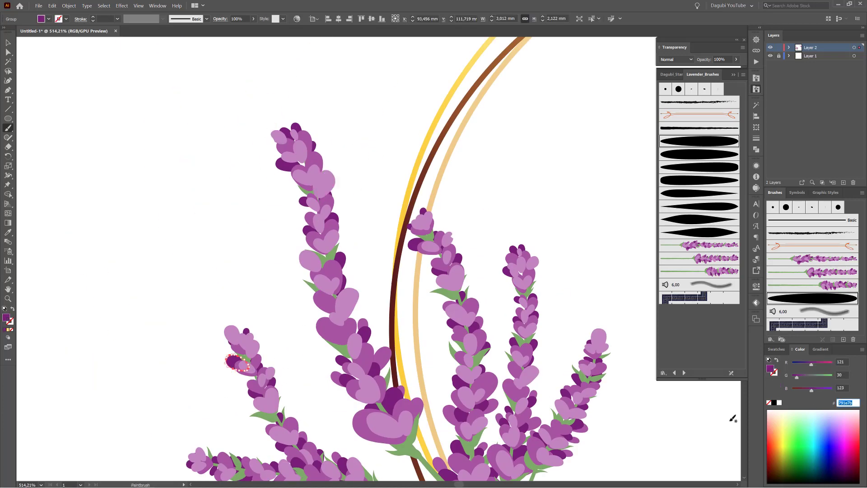
ctrl+click(730, 414)
click(843, 402)
key(ctrl+v)
key(Return)
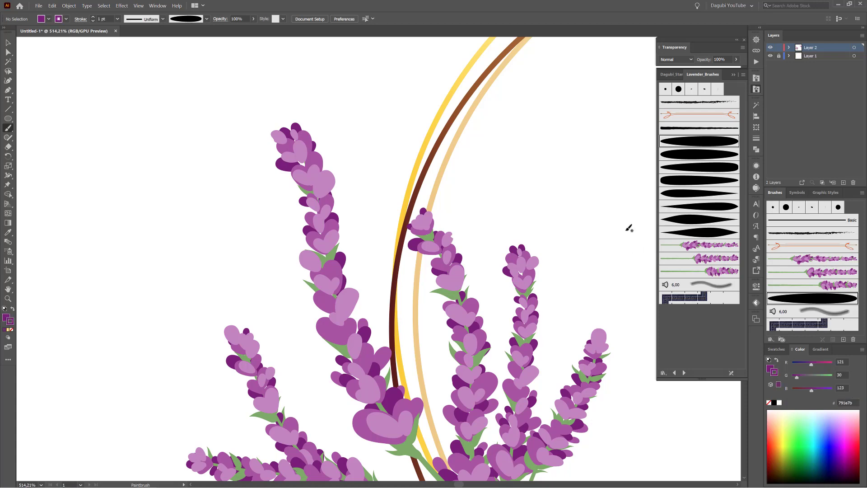
click(10, 339)
click(32, 344)
- Paint dark purple petals behind the flower spikes of the lower-left lavender bunch
mouse_move(291, 132)
mouse_down()
mouse_move(286, 119)
mouse_move(314, 133)
mouse_up()
drag(299, 182, 285, 180)
drag(244, 333, 240, 328)
drag(261, 367, 264, 362)
drag(361, 325, 354, 308)
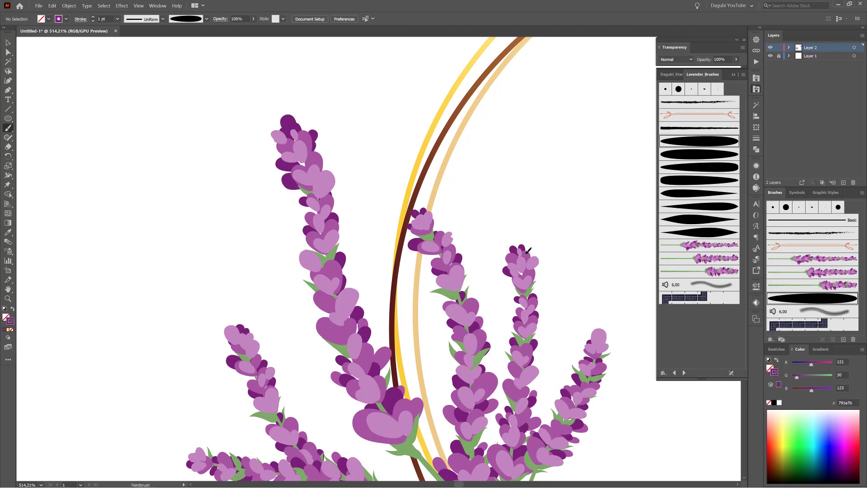
drag(610, 351, 653, 218)
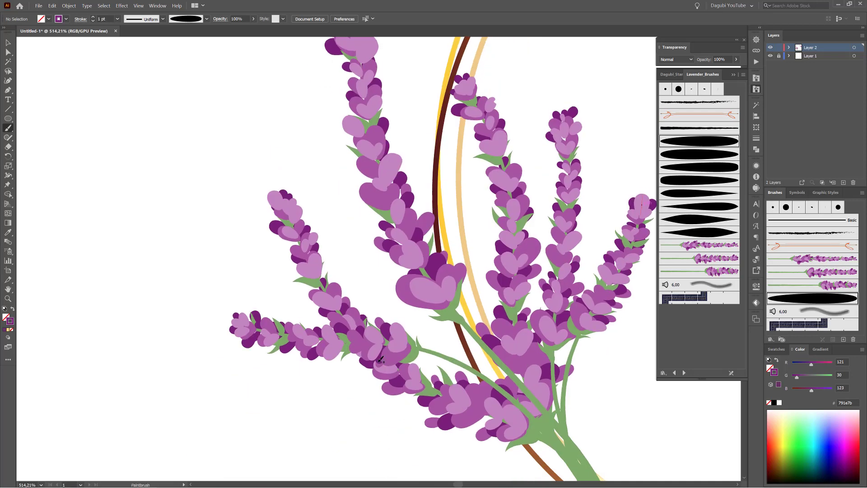
- Paint dark purple petals behind the flower spikes of the upper-right lavender bunch
drag(535, 190, 124, 425)
drag(486, 243, 319, 427)
drag(573, 279, 566, 270)
drag(408, 219, 410, 209)
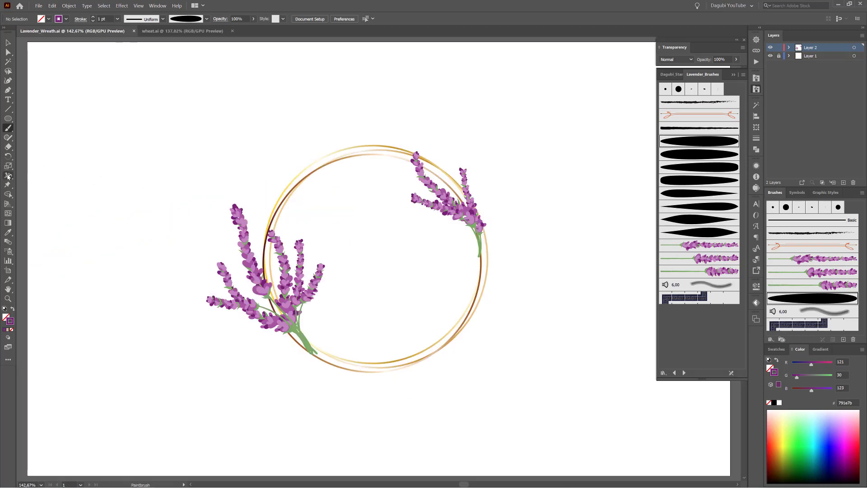
- Configure the Warp tool with Detail and Simplify turned off
drag(9, 176, 28, 181)
double_click(8, 176)
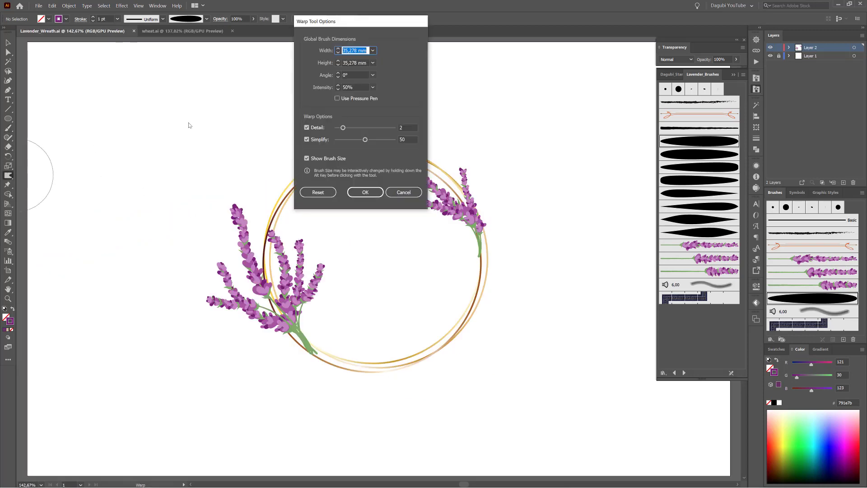
click(306, 128)
click(306, 140)
click(365, 192)
- Reduce the Warp brush size and reshape the lower stem ends of the lavender bunches
drag(309, 360, 384, 372)
drag(469, 229, 415, 290)
mouse_move(326, 371)
mouse_down()
mouse_move(350, 353)
mouse_move(327, 337)
mouse_up()
drag(473, 234, 424, 276)
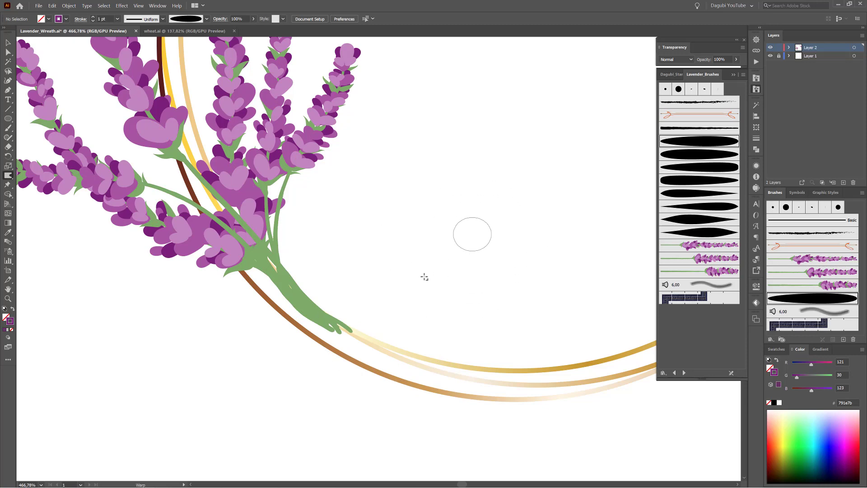
drag(320, 342, 358, 329)
drag(490, 340, 439, 336)
drag(455, 299, 418, 301)
- Prepare the Paintbrush with the stems' green 7daa62 as stroke colour and the third black art brush
click(8, 128)
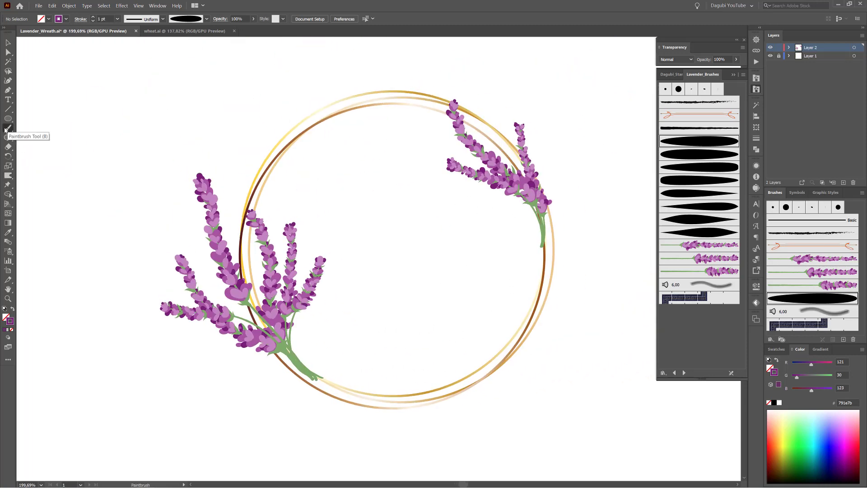
drag(317, 375, 353, 395)
ctrl+click(352, 392)
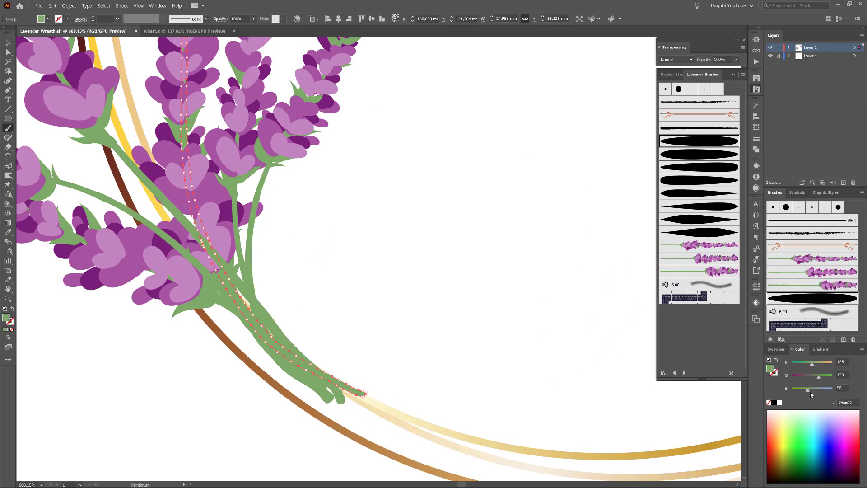
double_click(846, 402)
ctrl+click(568, 388)
click(704, 167)
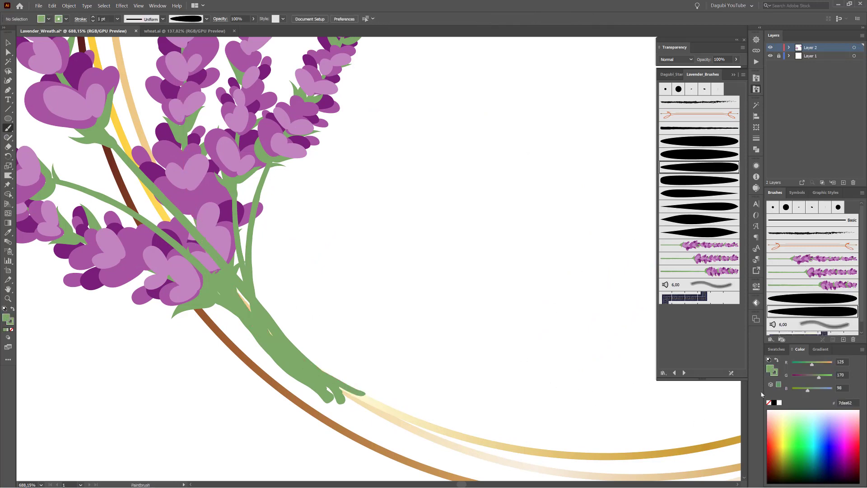
- Paint thin green ties around the stems of both lavender bunches with a 0.25 pt stroke
drag(383, 354, 388, 306)
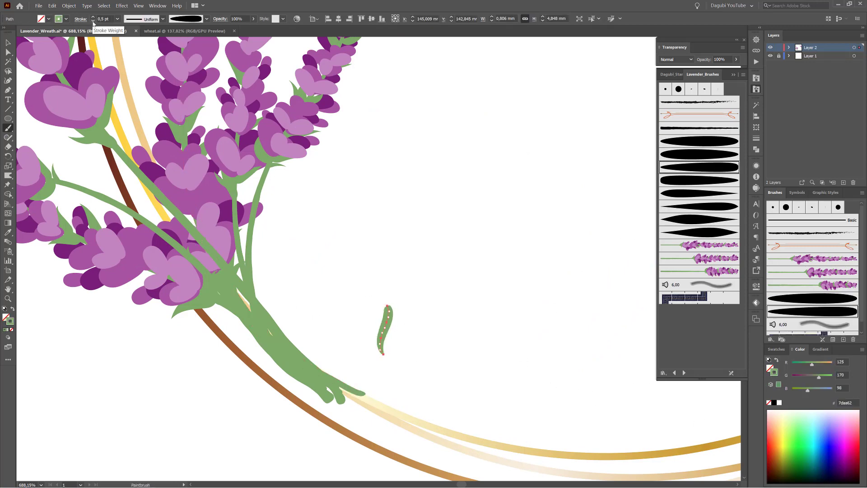
key(ctrl+z)
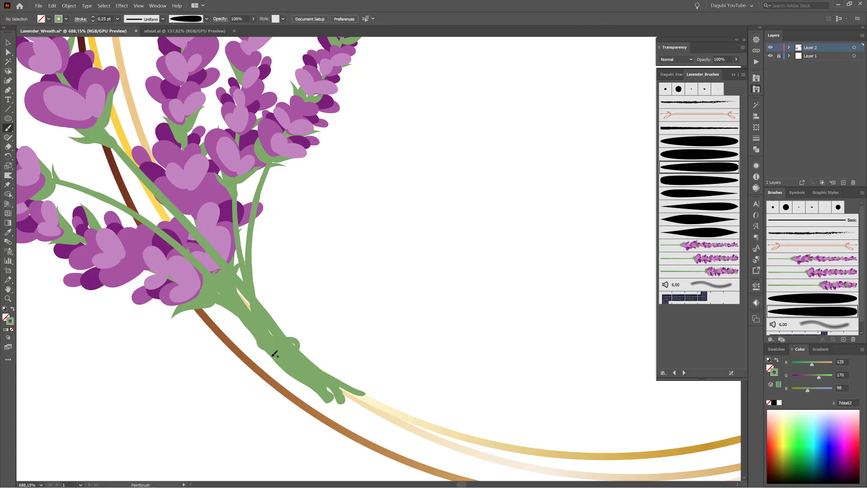
drag(276, 346, 296, 338)
drag(519, 355, 475, 311)
drag(497, 212, 562, 284)
mouse_move(452, 226)
mouse_down()
mouse_move(468, 192)
mouse_move(454, 225)
mouse_move(472, 187)
mouse_move(453, 228)
mouse_move(477, 212)
mouse_up()
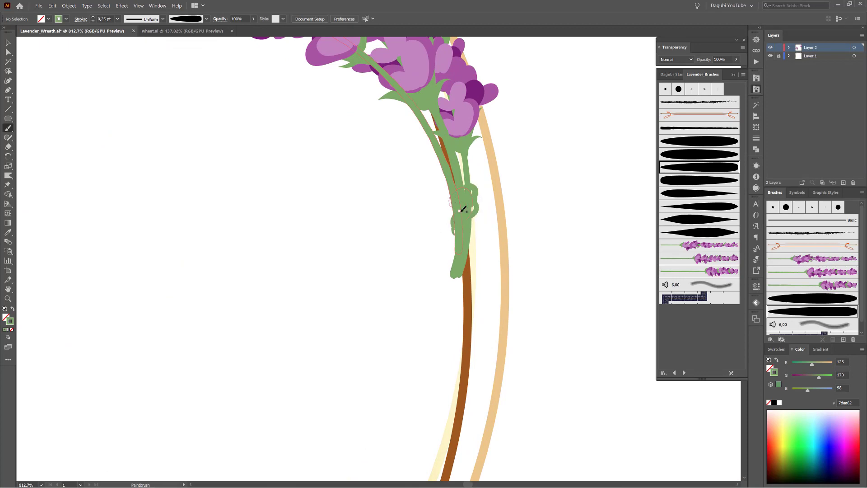
key(ctrl+0)
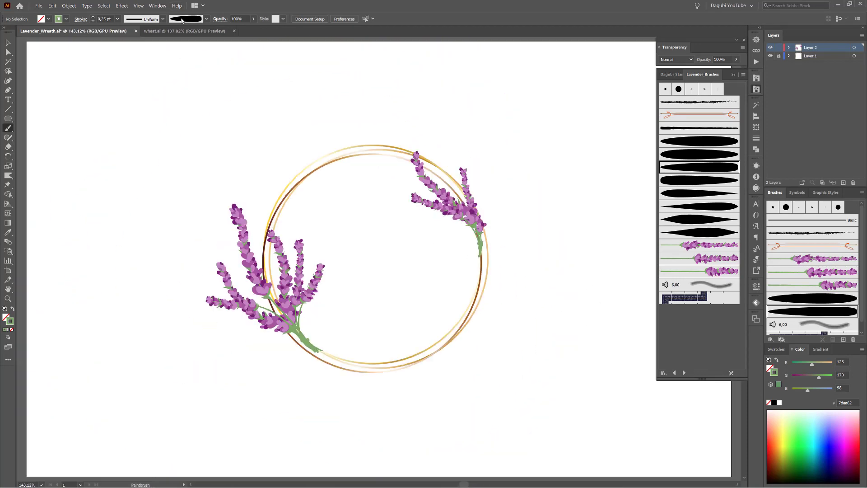
- Switch to wheat.ai and save its brushes as a brush library
click(182, 31)
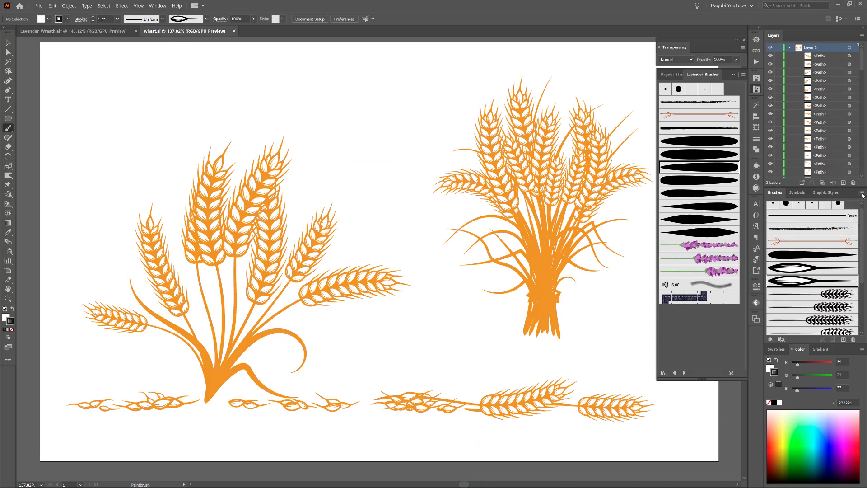
click(862, 195)
click(795, 381)
click(559, 336)
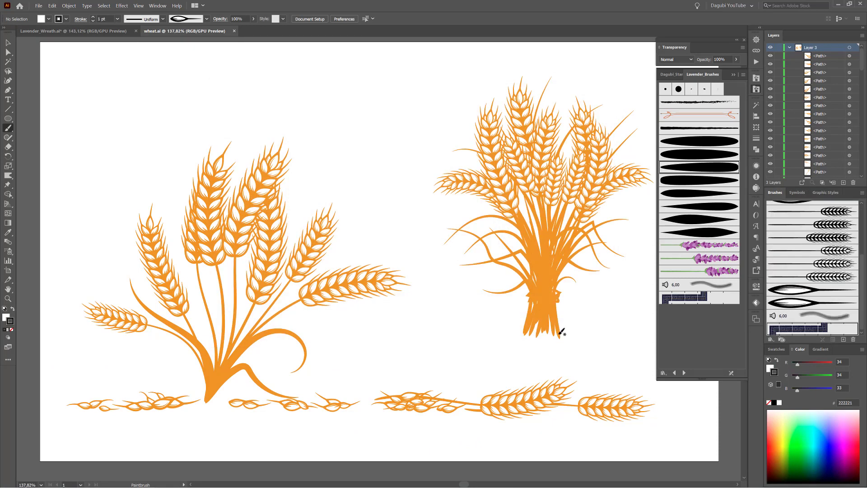
- Add a new layer beneath the lavender layer in Lavender_Wreath.ai and open the wheat brush library
click(72, 31)
click(842, 182)
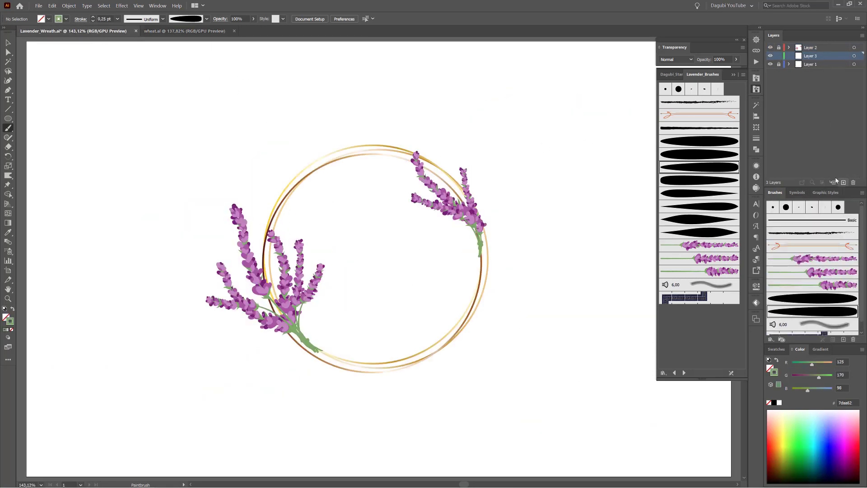
click(772, 340)
mouse_move(786, 428)
click(700, 425)
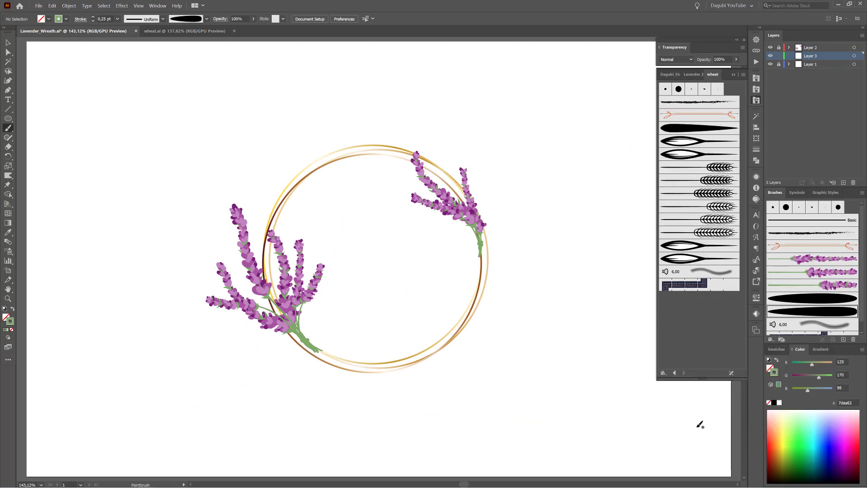
- Paint a trial wheat ear about 39 mm tall inside the ring with the lowest long-eared wheat brush in orange ffb32b
click(703, 232)
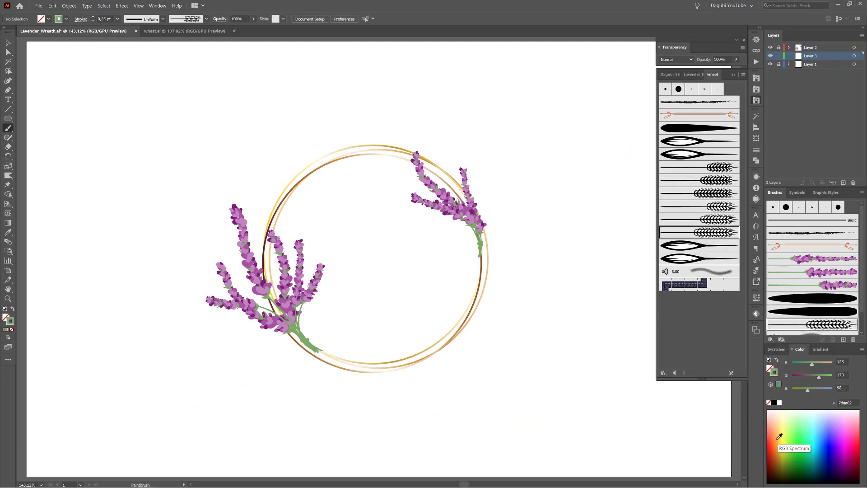
click(780, 437)
drag(408, 271, 401, 239)
click(8, 43)
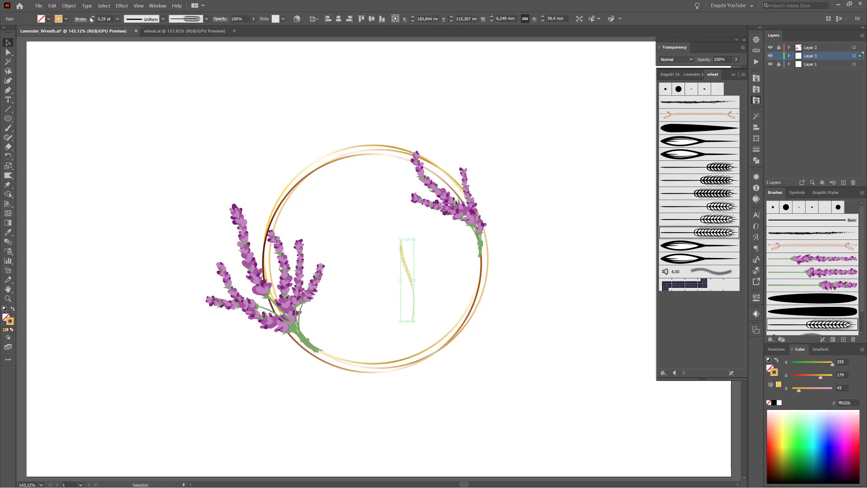
- Set the trial ear's stroke to 1 pt and its colour to darker orange e28c00, and delete the trial ear
click(93, 17)
click(93, 17)
click(92, 17)
mouse_move(409, 274)
mouse_down()
mouse_move(324, 300)
mouse_move(334, 290)
mouse_up()
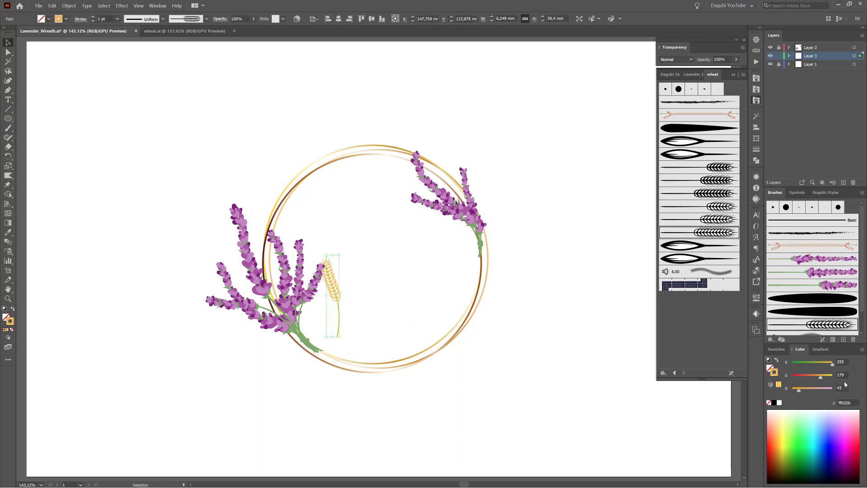
drag(821, 377, 827, 367)
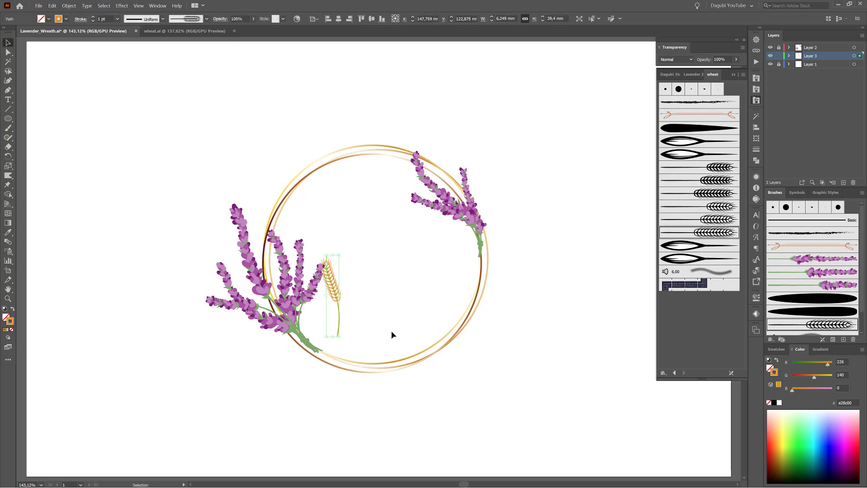
key(Delete)
- Paint three orange wheat ears behind the lower-left lavender bunch: one upright inner, one pointing outward and one between the stems
ctrl+click(294, 341)
ctrl+click(380, 244)
ctrl+click(405, 229)
mouse_move(406, 228)
mouse_down()
mouse_move(415, 310)
mouse_move(415, 296)
mouse_up()
click(9, 128)
drag(376, 424, 371, 264)
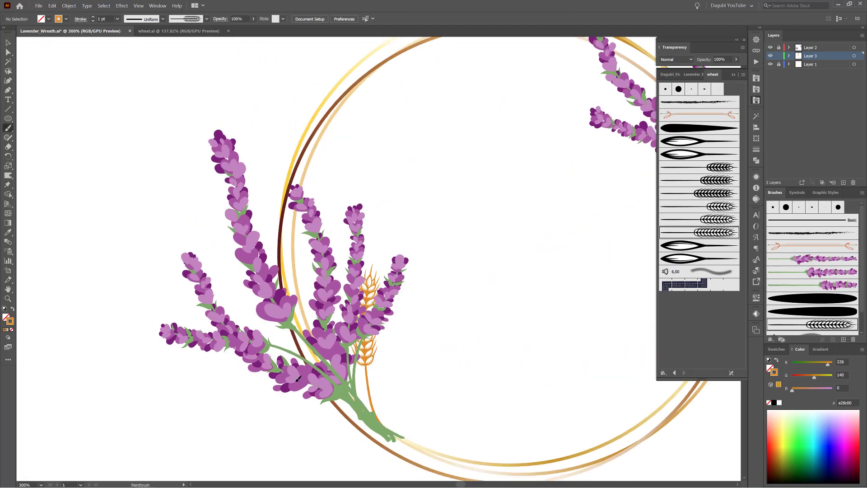
drag(297, 379, 204, 378)
drag(368, 409, 284, 253)
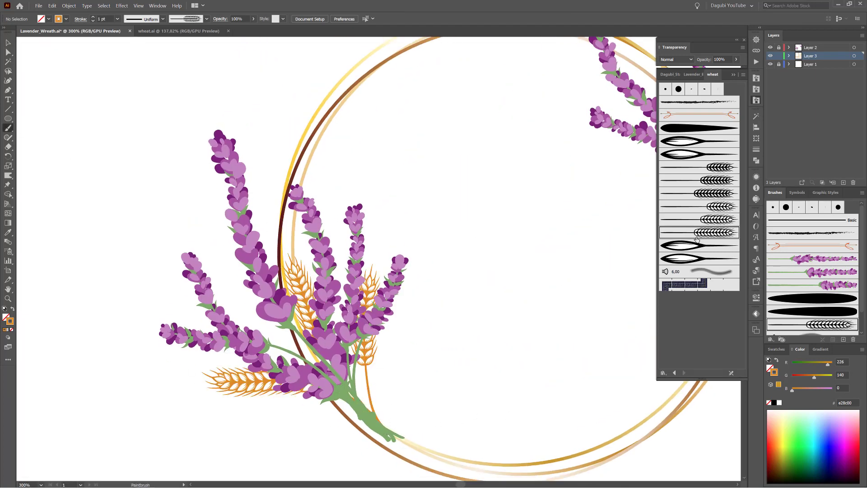
- Paint three more wheat ears among the outer lavender stems of the lower-left bunch, alternating shorter and longer wheat brushes
click(699, 219)
drag(238, 284, 218, 256)
click(699, 207)
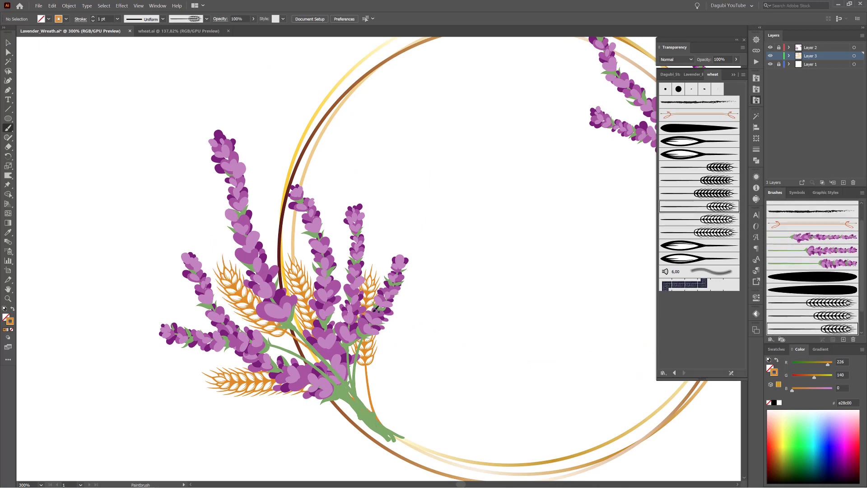
drag(273, 257, 264, 193)
click(720, 220)
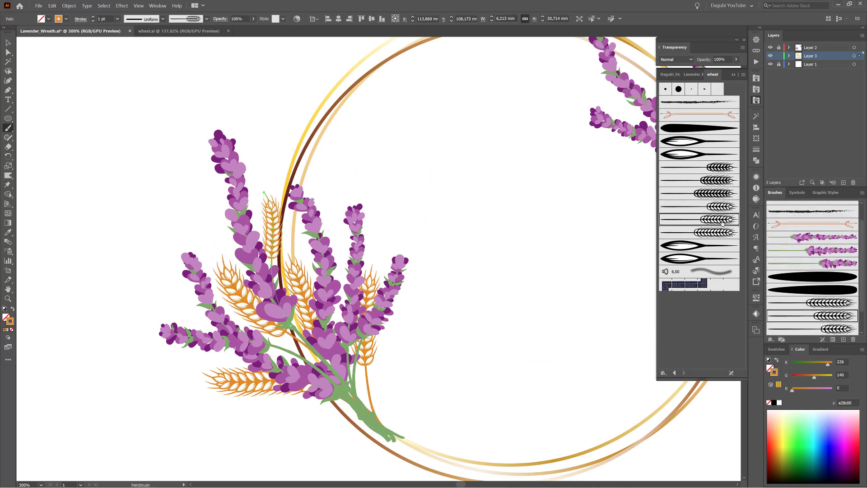
click(718, 232)
ctrl+click(526, 277)
drag(256, 333, 174, 299)
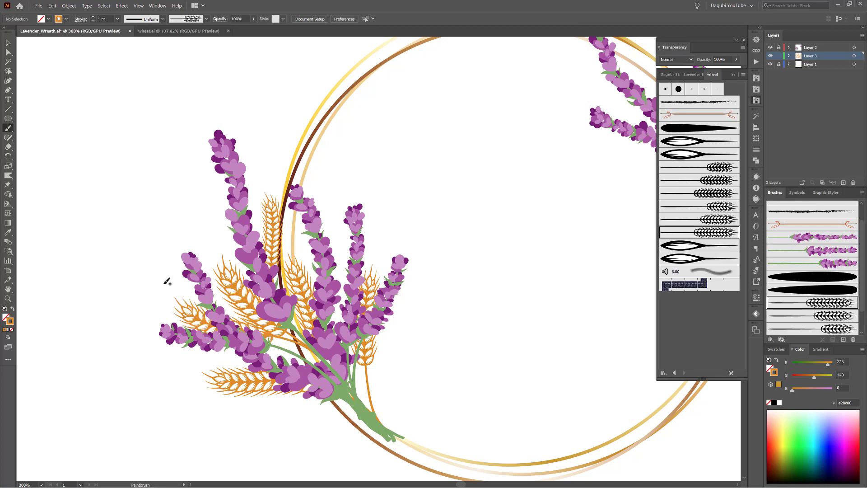
- Paint a wheat ear leaning towards the ring's centre from the lower-left bunch and nudge the neighbouring upright ear
drag(376, 417, 421, 301)
drag(370, 360, 379, 362)
ctrl+click(508, 349)
click(684, 246)
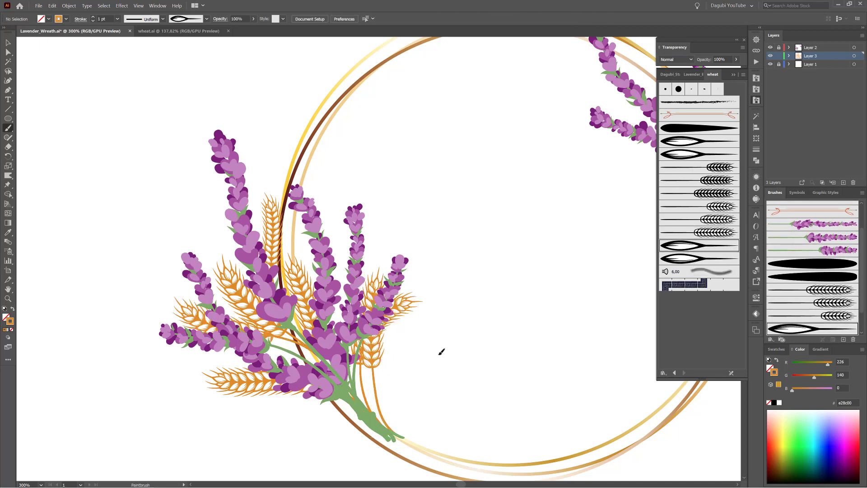
key(ctrl+z)
- Paint three long wheat ears behind the upper-right lavender bunch, one outside the ring, one between stems and one pointing inward
drag(605, 193, 393, 241)
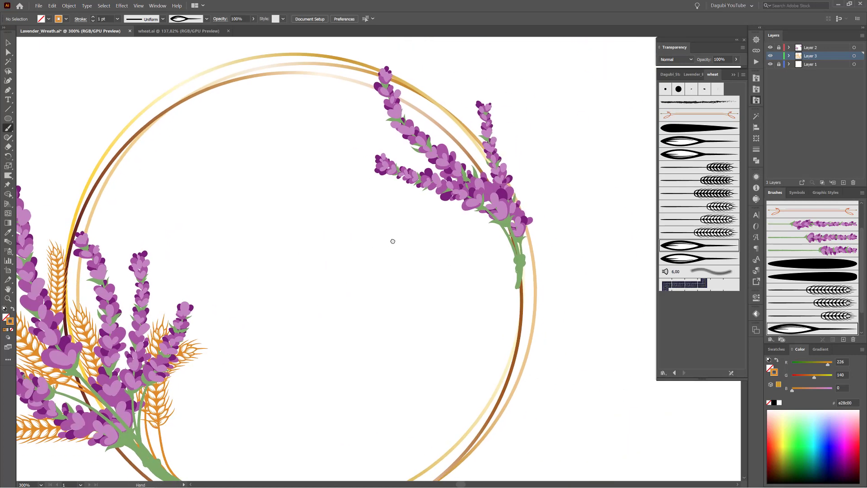
click(802, 293)
drag(522, 292, 536, 141)
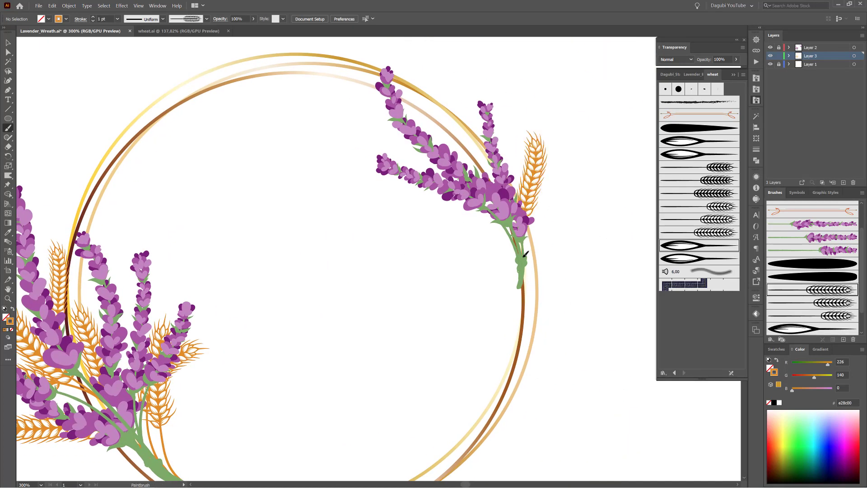
drag(526, 254, 451, 120)
drag(471, 199, 423, 216)
- Paint two more wheat ears in the upper-right bunch, one beneath it and one at its tip, and shift the tip ear slightly outward
click(808, 301)
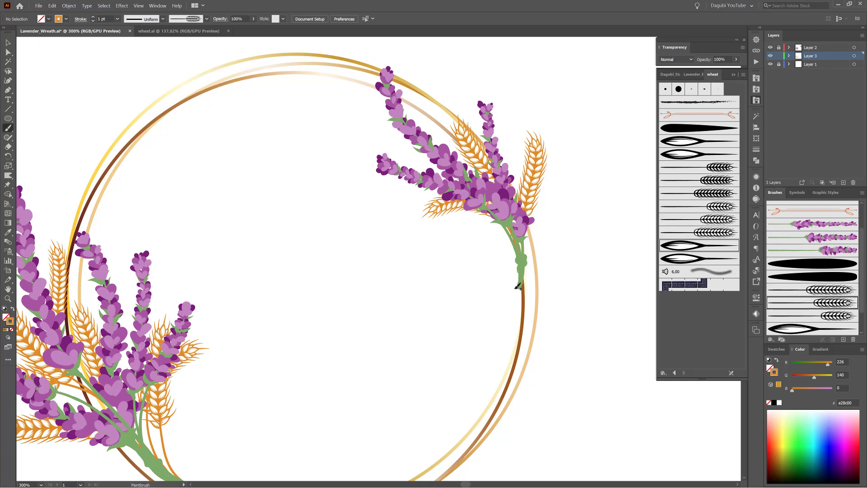
click(794, 292)
drag(515, 248, 447, 212)
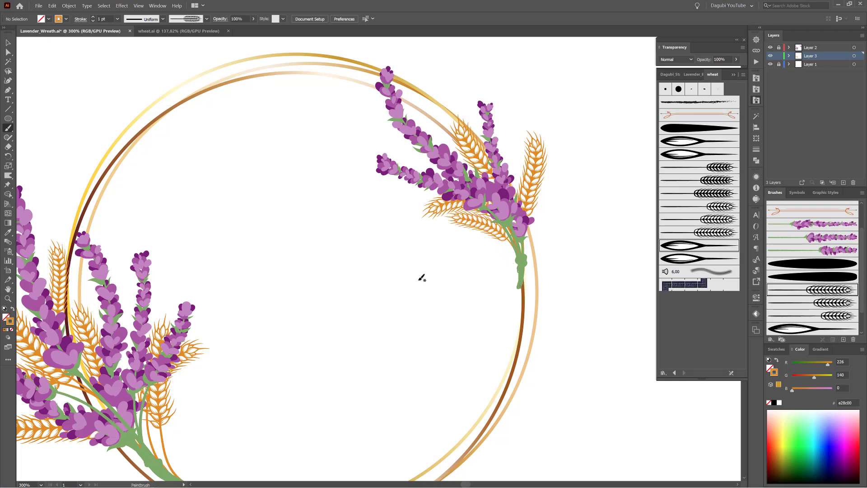
drag(510, 117, 505, 92)
drag(579, 289, 544, 285)
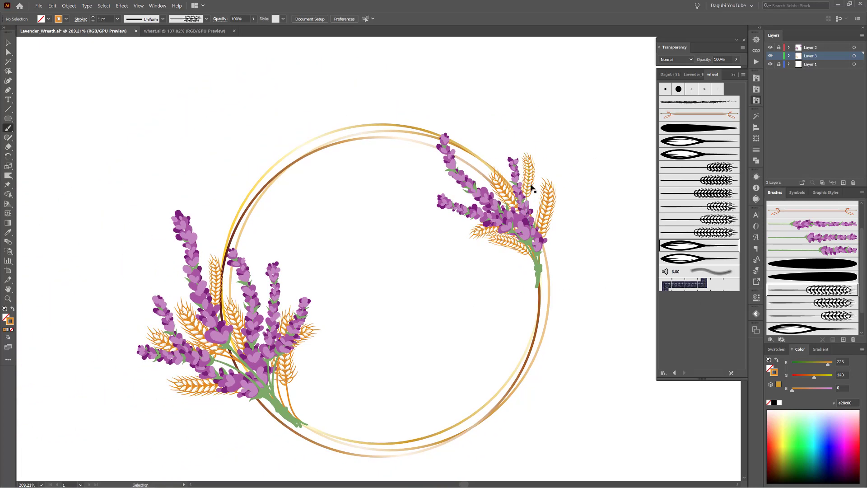
ctrl+click(531, 185)
drag(533, 152, 532, 175)
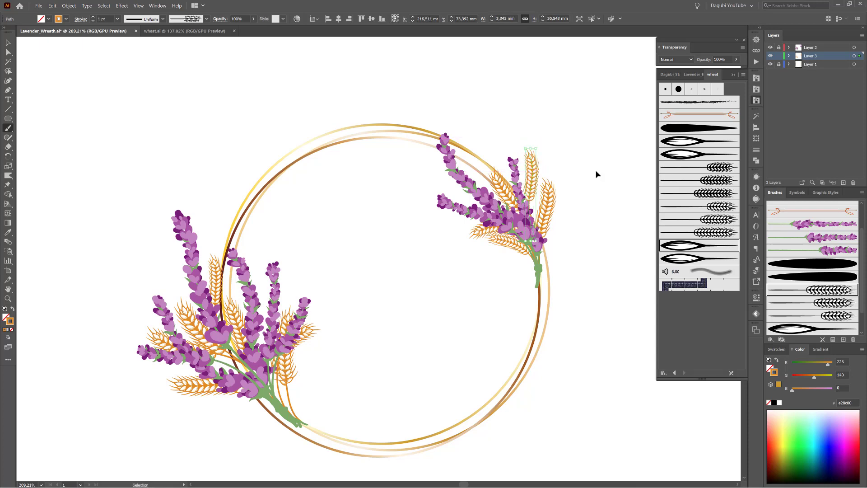
ctrl+click(597, 174)
- Save the document, and lock the wheat layer with a new layer added beneath it
key(ctrl+0)
key(ctrl+s)
click(779, 55)
click(843, 182)
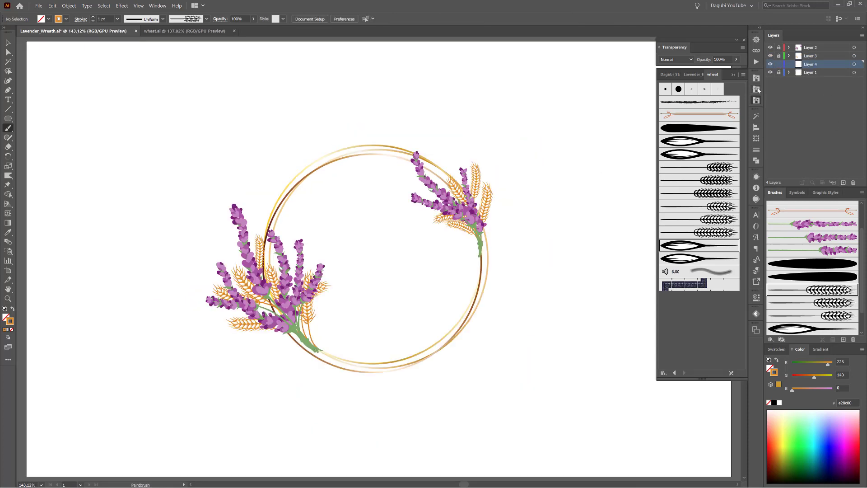
- Prepare a solid brush from the Lavender_Brushes library at 0.1 pt in olive green 778c3d using a trial stroke, and delete the stroke
click(694, 74)
click(692, 182)
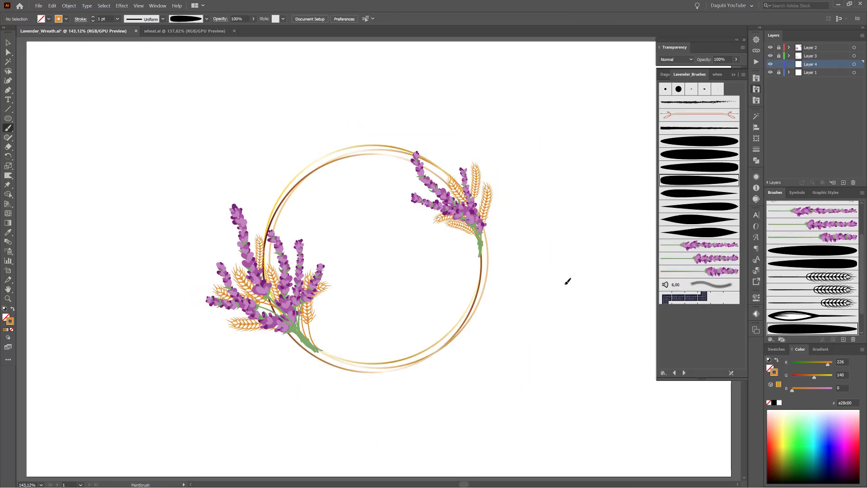
drag(560, 218, 559, 303)
click(791, 414)
drag(833, 377, 814, 378)
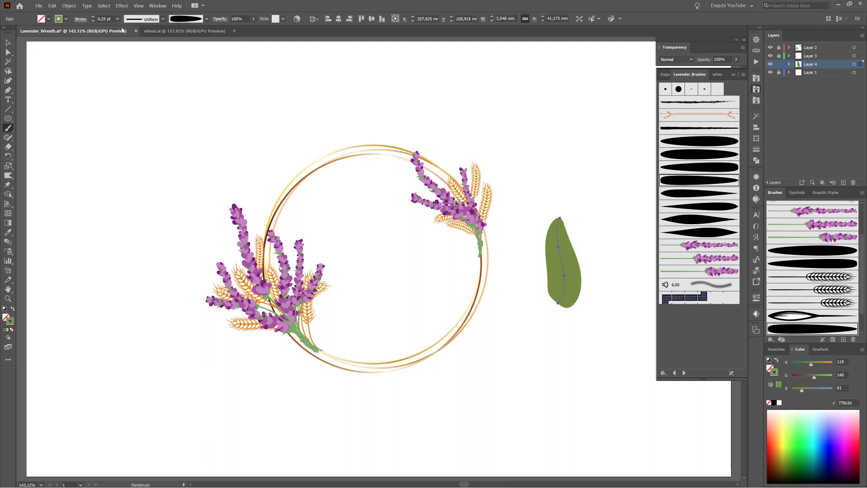
click(93, 20)
ctrl+click(117, 151)
ctrl+click(563, 286)
key(Delete)
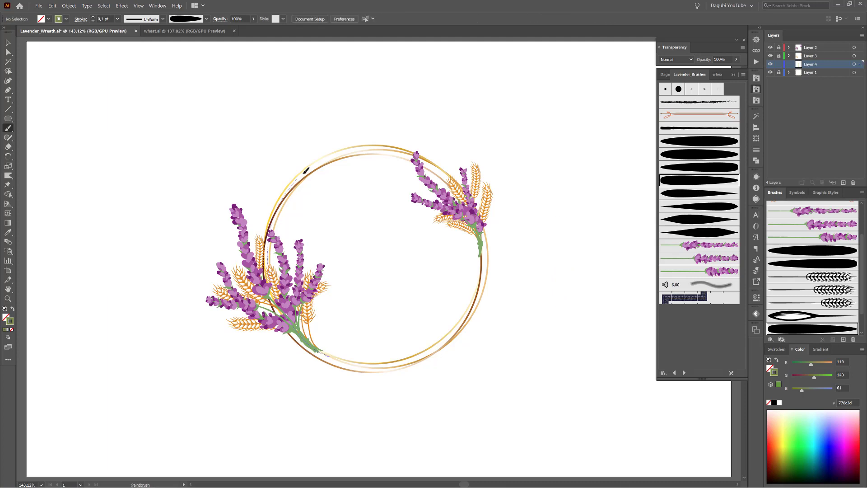
- Paint a green stem along the ring's left arc and set its art brush to stretch to fit stroke length, applied to existing strokes
drag(340, 149, 329, 356)
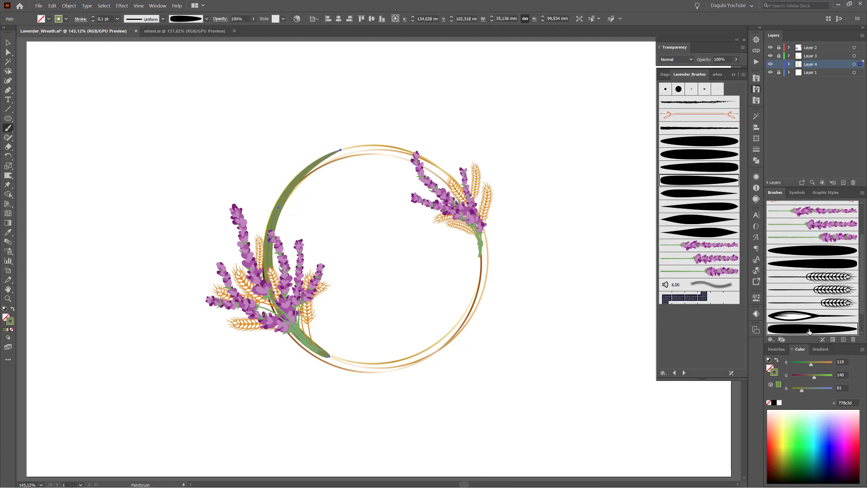
double_click(809, 332)
click(438, 198)
key(Return)
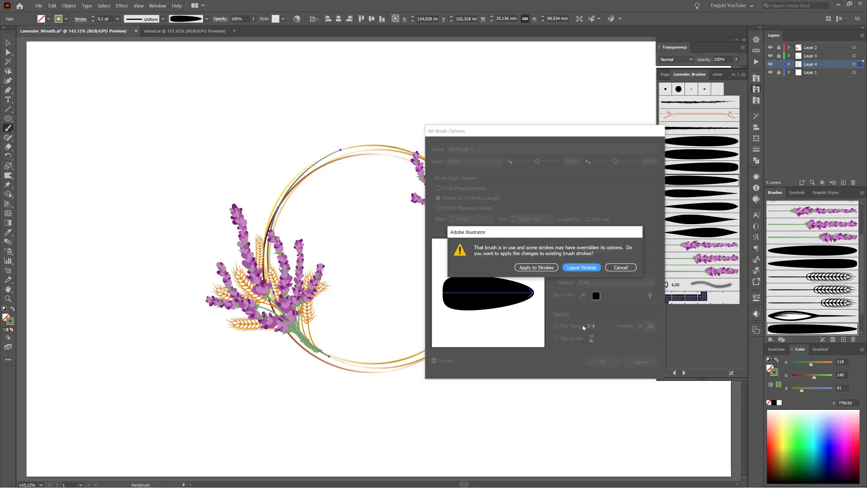
click(547, 268)
- Set the stem's stroke to 0.2 pt and paint a matching stem along the ring's upper-right arc
key(ctrl)
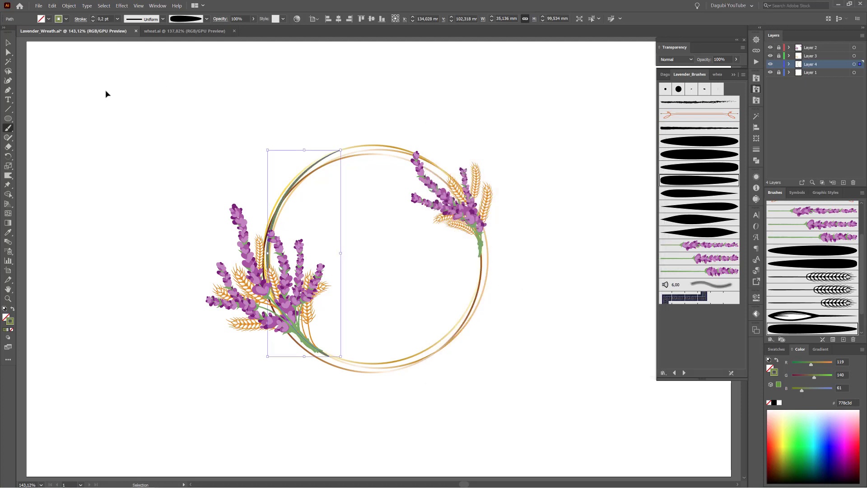
ctrl+click(105, 93)
drag(396, 146, 390, 145)
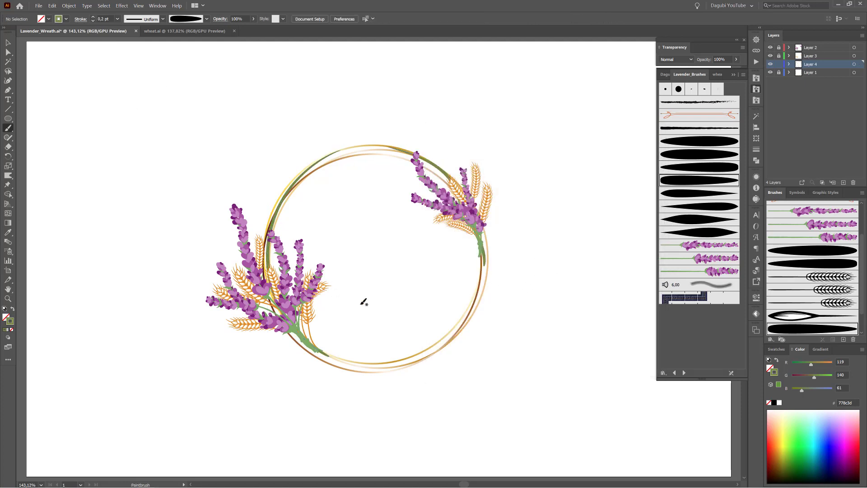
- Draw a horizontal black leaf shape about 35 mm long inside the ring with the pointed solid brush at 1 pt
click(691, 224)
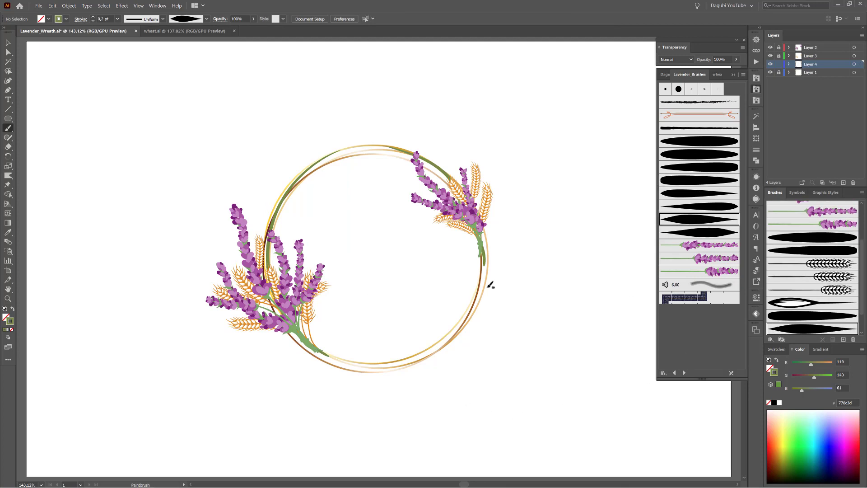
click(117, 19)
click(124, 54)
mouse_move(541, 303)
mouse_down()
mouse_move(611, 303)
mouse_move(395, 295)
mouse_move(380, 276)
mouse_up()
ctrl+click(568, 316)
click(774, 402)
drag(379, 276, 437, 317)
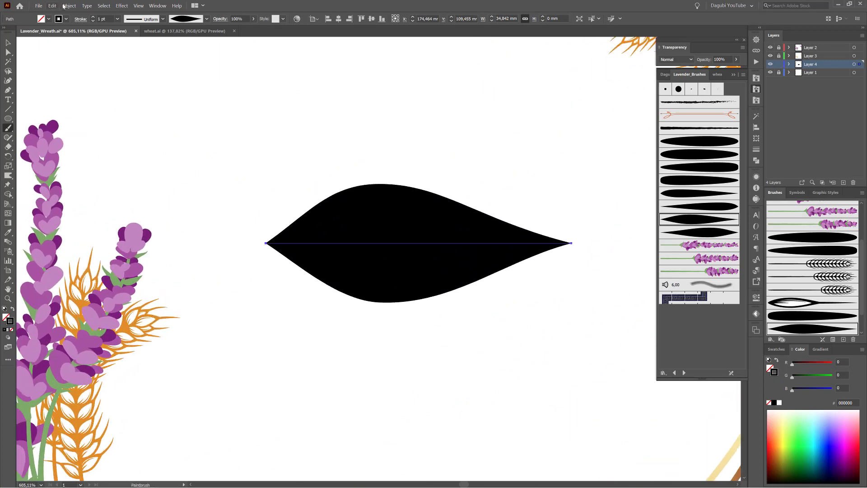
- Expand the black leaf's appearance into an outline and split it at its two end anchor points
click(68, 6)
click(91, 85)
click(8, 52)
drag(357, 233, 359, 217)
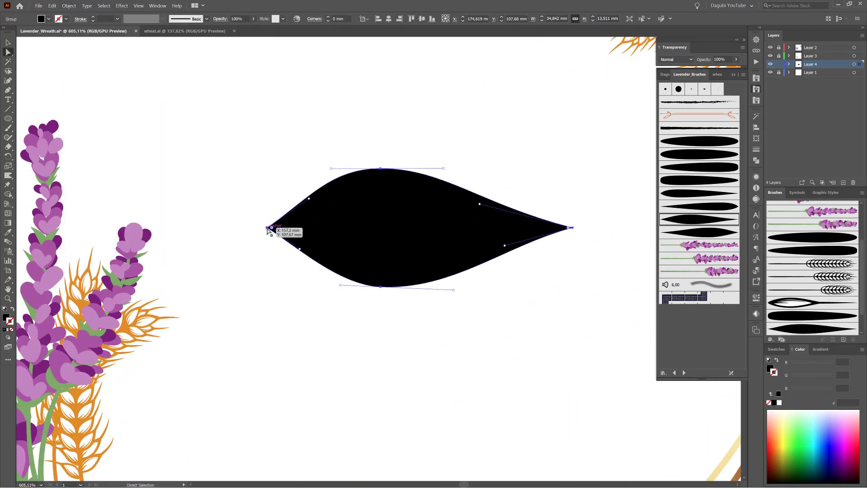
click(268, 227)
shift+click(573, 228)
- Try moving the leaf's upper half away from the lower half, and undo the move
click(422, 188)
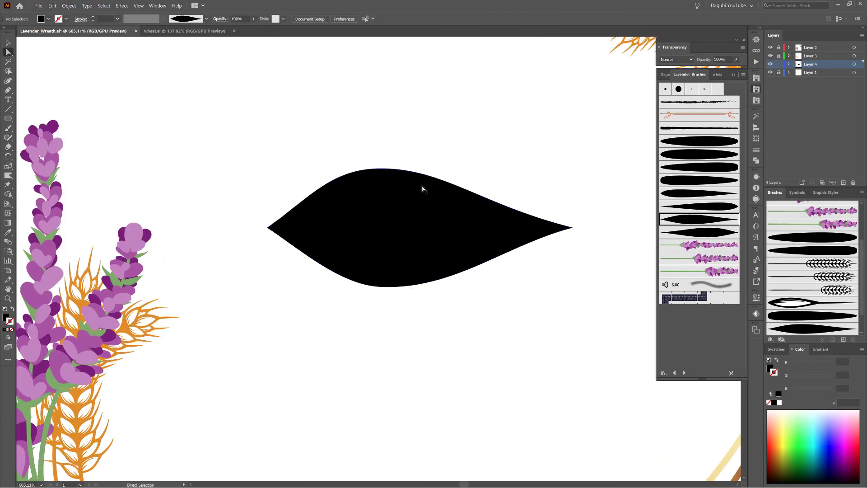
drag(422, 188, 428, 166)
click(52, 5)
click(64, 14)
- Join each leaf half into a closed shape and fill the lower half with dark grey
click(68, 6)
mouse_move(90, 158)
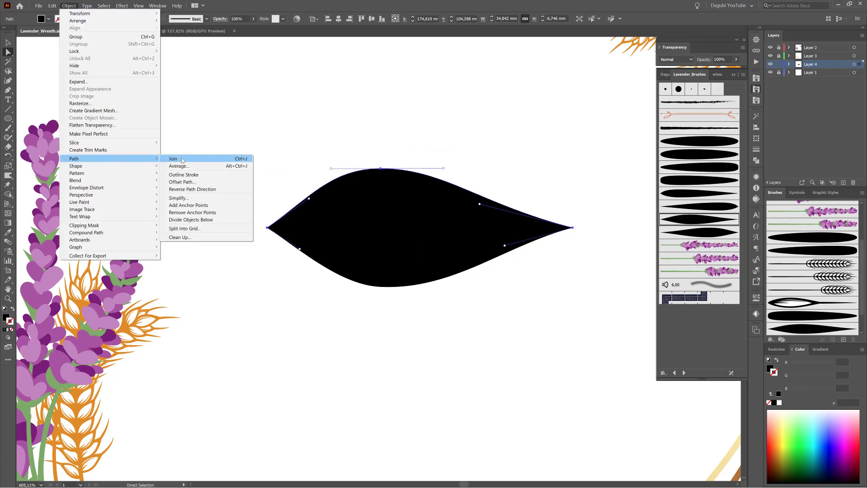
click(181, 158)
click(69, 6)
click(194, 159)
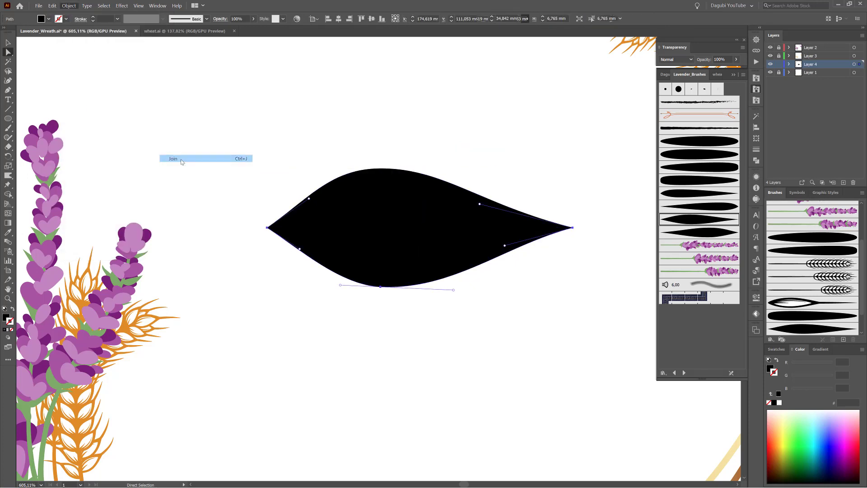
click(777, 349)
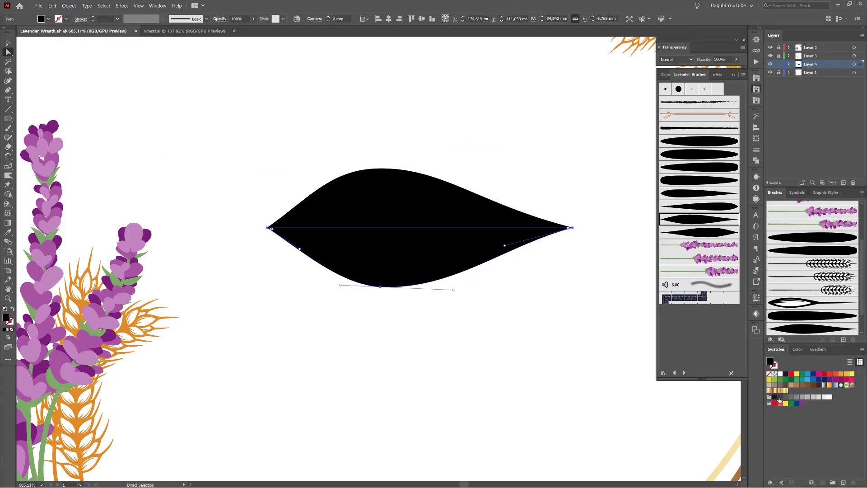
click(780, 397)
- Create a proportionately scaled art brush with Tints colorization from the two-tone leaf, and cut the source leaf from the artboard
click(8, 43)
drag(364, 130, 422, 289)
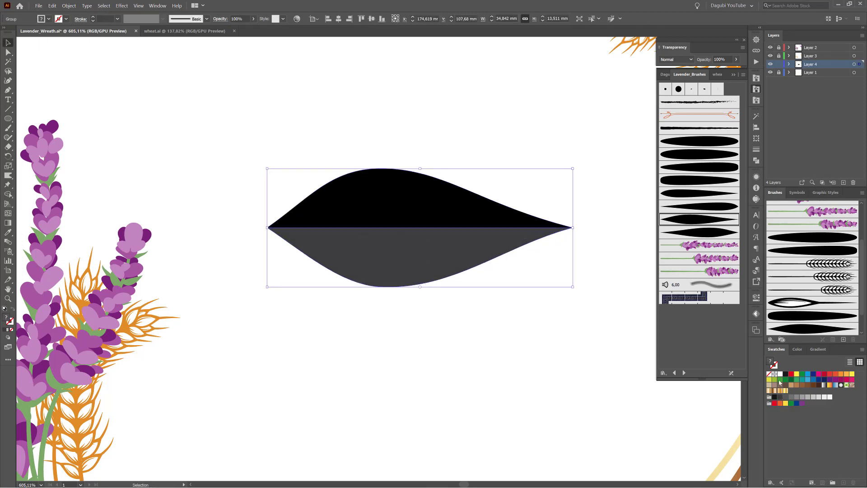
click(843, 340)
click(420, 160)
click(426, 196)
click(447, 189)
click(608, 283)
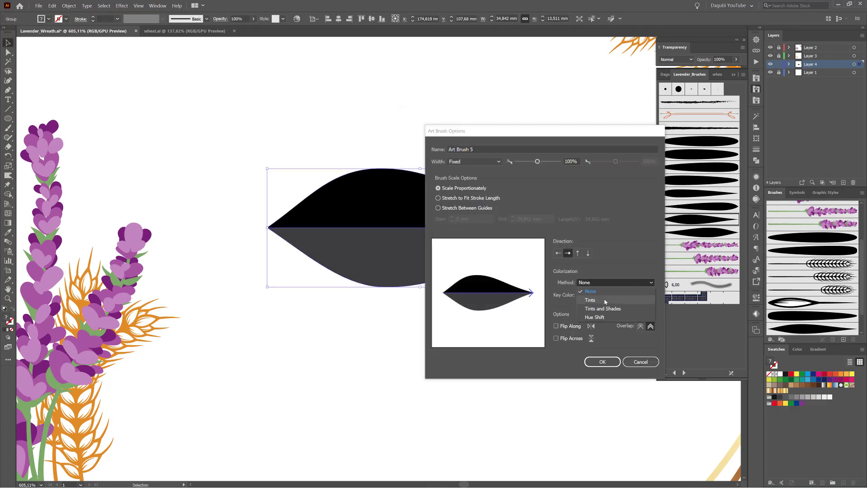
click(605, 300)
click(608, 362)
click(53, 8)
click(58, 30)
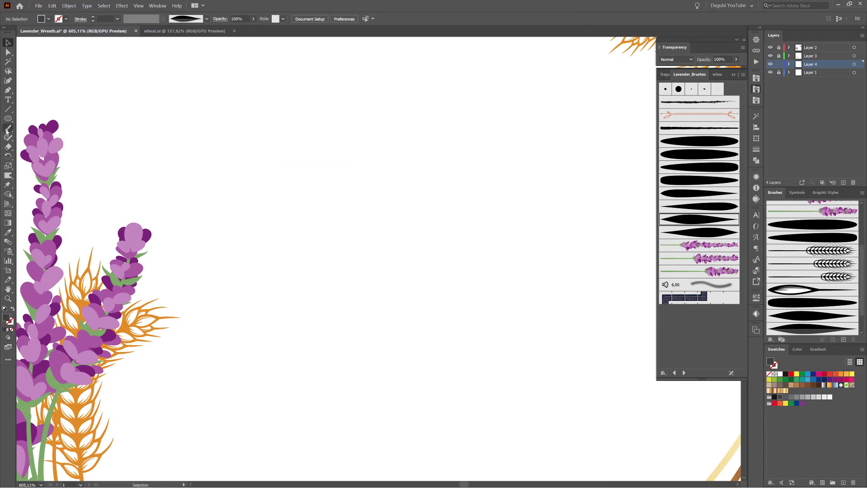
- Paint two-tone olive-green leaves with the leaf brush at the base of the upper-right lavender bunch and behind its wheat ears
click(8, 129)
mouse_move(439, 276)
mouse_down()
mouse_move(393, 249)
mouse_move(337, 242)
mouse_up()
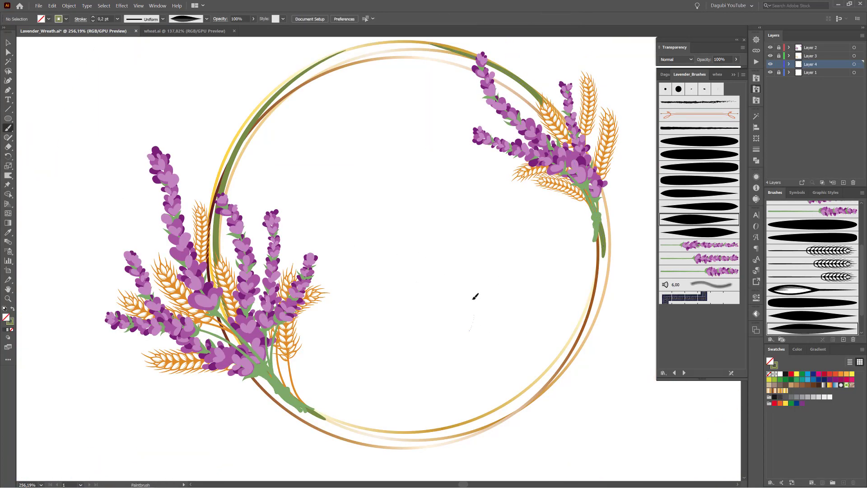
drag(478, 263, 469, 330)
mouse_move(563, 214)
mouse_down()
mouse_move(509, 248)
mouse_move(503, 210)
mouse_up()
drag(529, 176, 540, 107)
drag(505, 142, 474, 113)
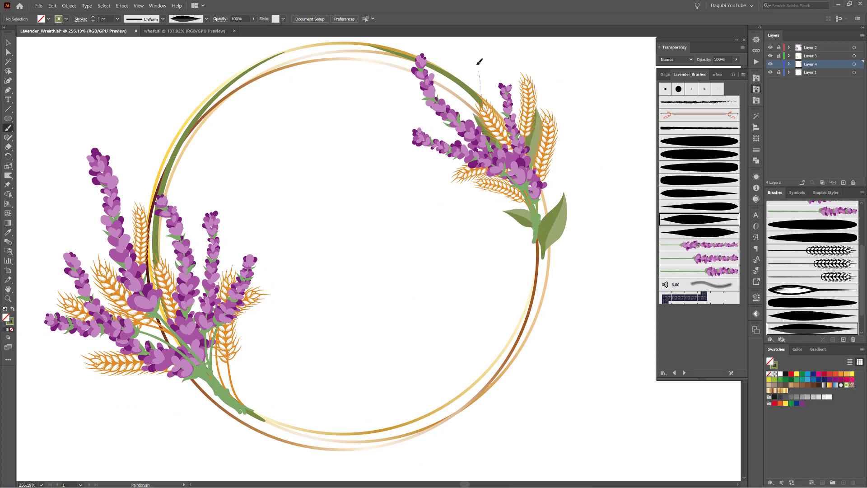
- Paint leaves along the ring's arc from the upper-right bunch towards its top, replacing one badly placed leaf on the outer edge
drag(479, 62, 471, 57)
mouse_move(473, 101)
mouse_down()
mouse_move(500, 174)
mouse_move(462, 165)
mouse_move(470, 121)
mouse_move(410, 146)
mouse_move(416, 109)
mouse_up()
drag(404, 122, 365, 113)
drag(424, 124, 398, 139)
drag(441, 279, 449, 258)
ctrl+click(430, 99)
key(Delete)
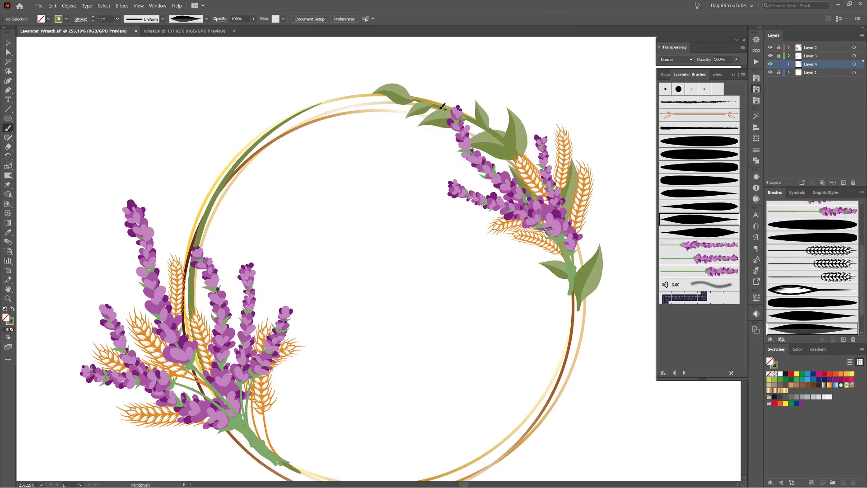
drag(437, 105, 418, 82)
- Replace the inner leaf at the base of the upper-right bunch with a larger one
drag(562, 275, 529, 286)
key(Delete)
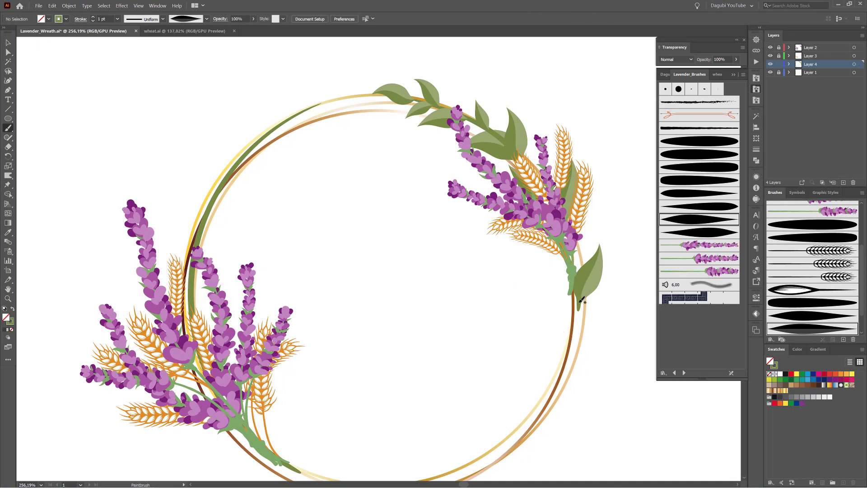
drag(580, 300, 533, 255)
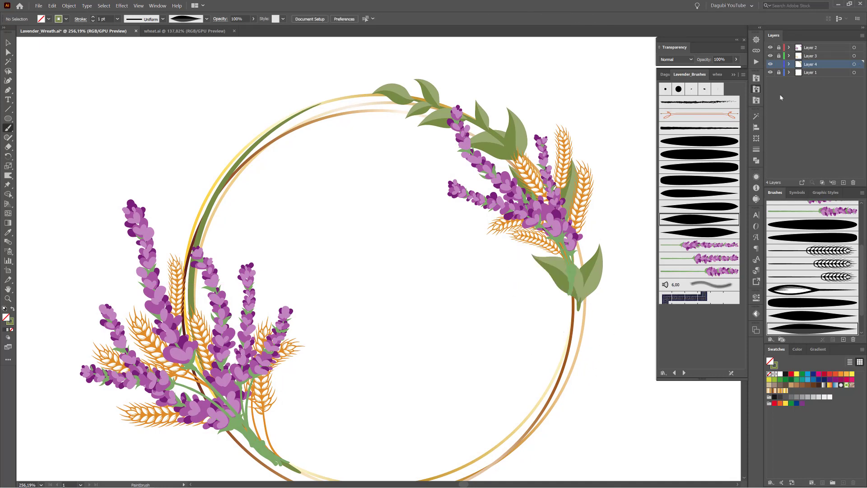
- Warp the stem ends of the upper-right bunch on Layer 2 towards the base of the two leaves
click(8, 177)
click(503, 310)
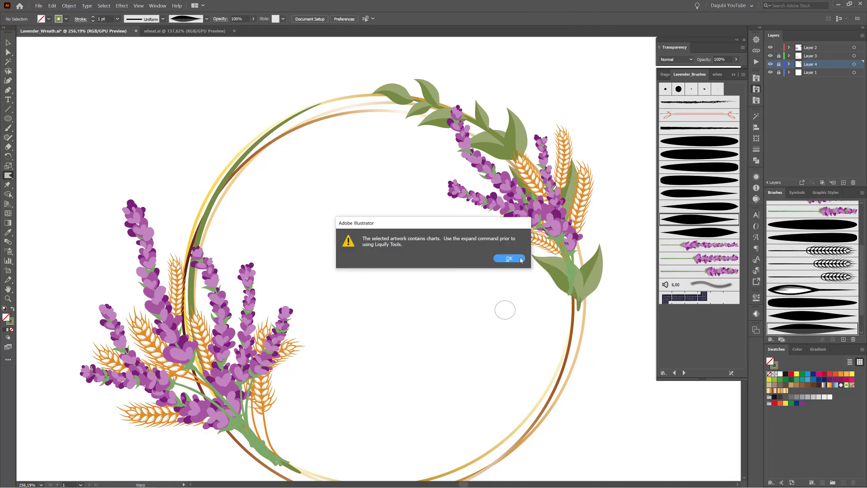
click(518, 258)
click(822, 48)
drag(462, 314, 480, 295)
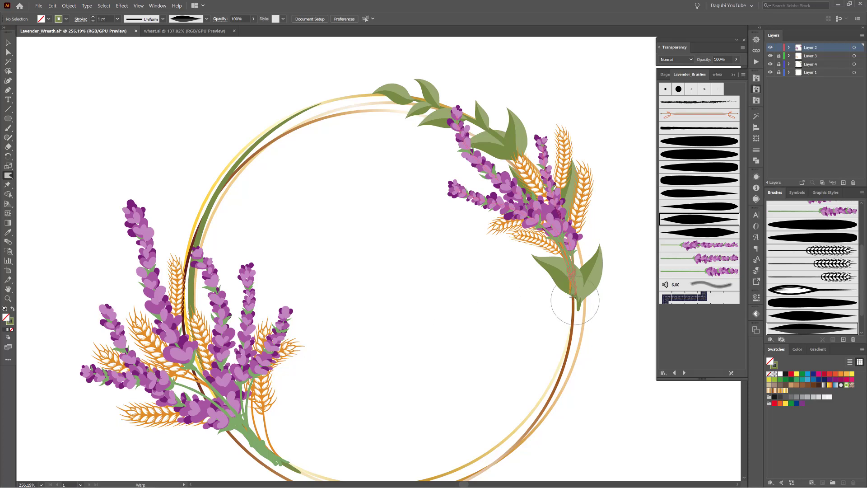
drag(571, 298, 578, 300)
- Paint leaves on Layer 2 over the stem ends of the upper-right and lower-left lavender bunches
click(779, 56)
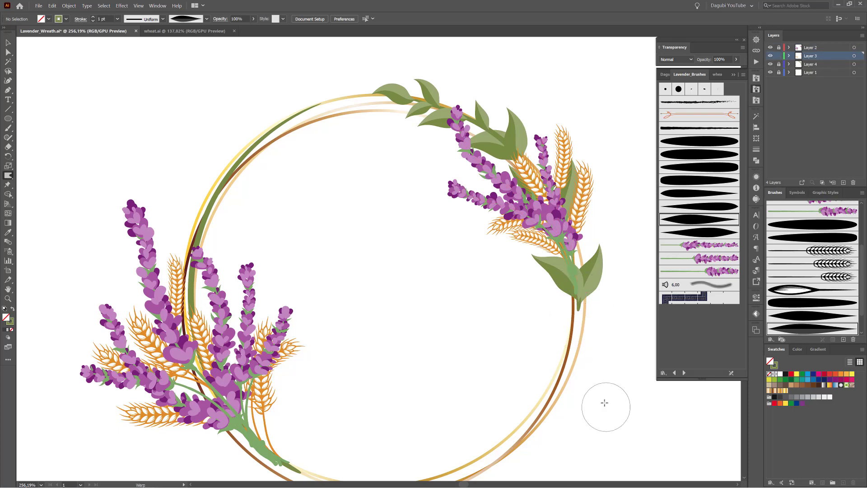
click(779, 47)
click(779, 56)
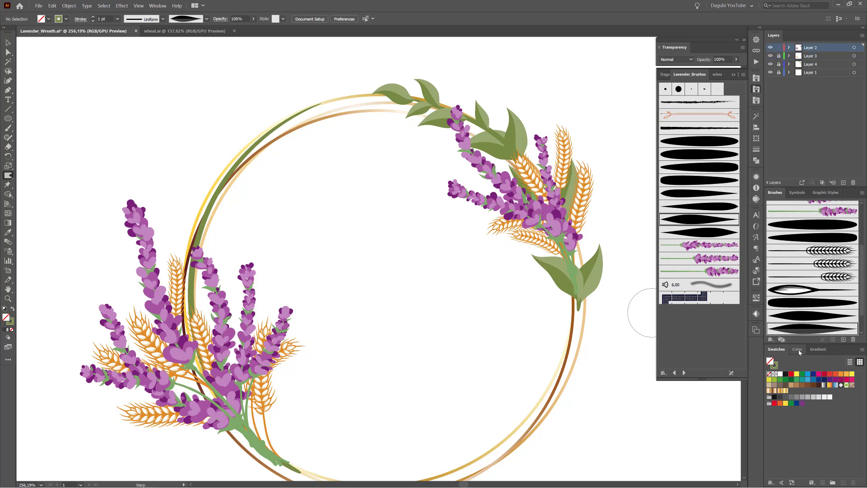
key(b)
drag(579, 264, 585, 255)
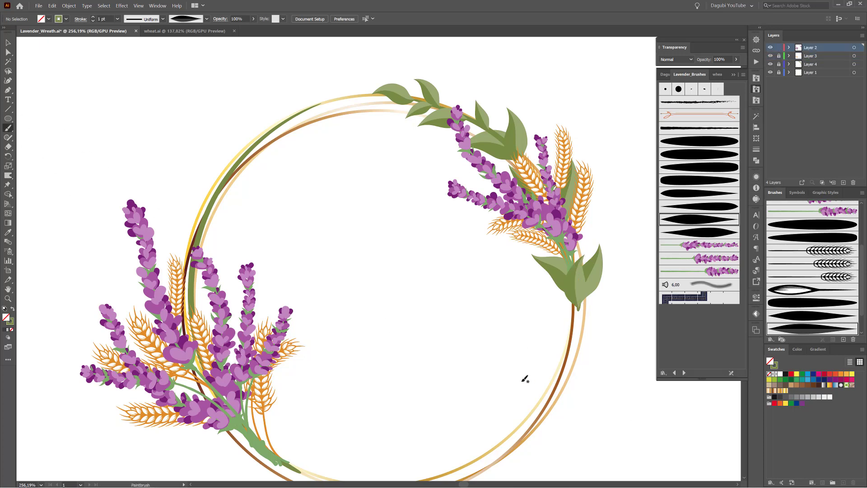
drag(389, 402, 418, 312)
mouse_move(331, 383)
mouse_down()
mouse_move(302, 341)
mouse_move(269, 370)
mouse_move(305, 383)
mouse_up()
key(ctrl+shift+a)
drag(305, 208, 314, 264)
- Lock Layer 2 and paint leaves on Layer 4 behind the flowers and beside the stems of the lower-left bunch
click(779, 64)
click(779, 47)
click(810, 64)
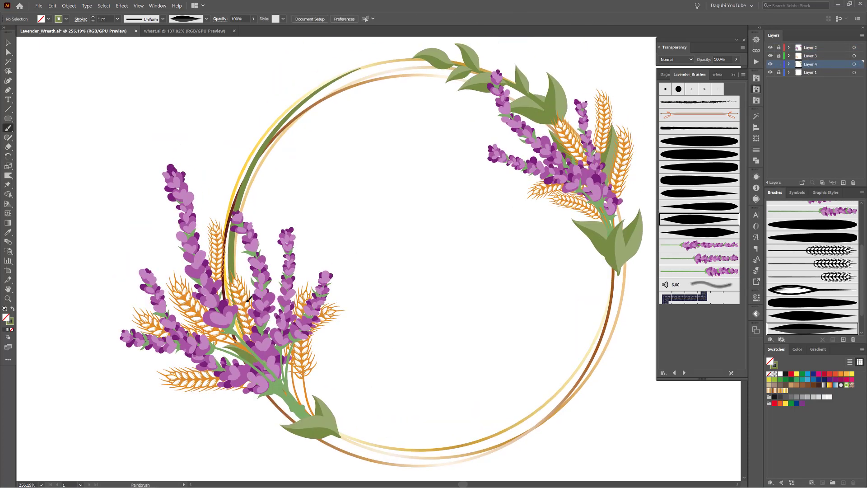
drag(235, 289, 167, 262)
drag(237, 263, 270, 196)
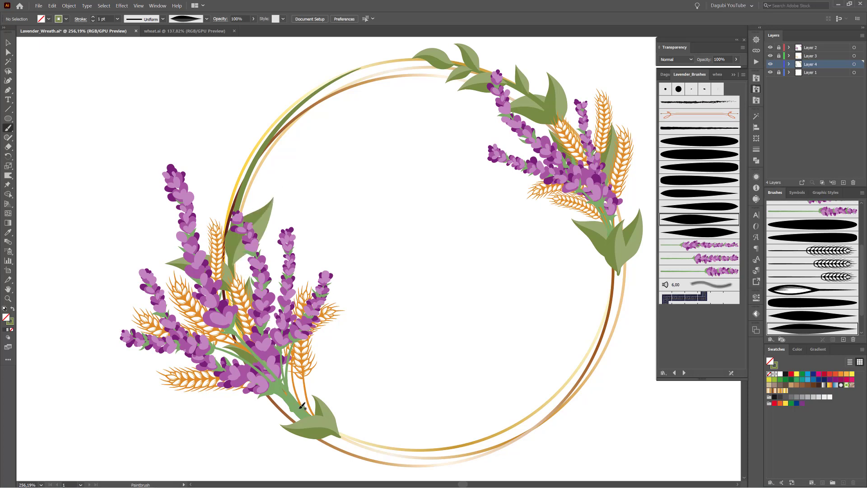
mouse_move(300, 407)
mouse_down()
mouse_move(326, 344)
mouse_move(223, 405)
mouse_up()
key(ctrl+z)
drag(294, 410, 223, 405)
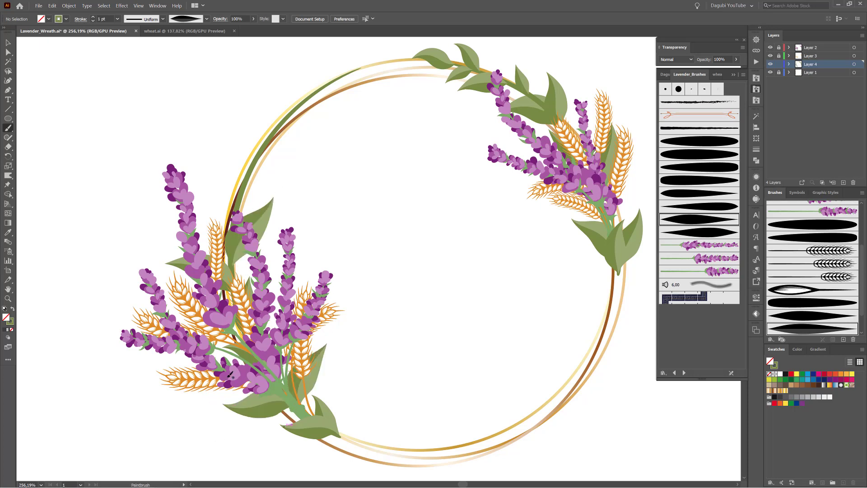
- Paint leaves on both sides of the ring's upper-left arc, from the lower-left bunch up to the top
drag(230, 375, 312, 390)
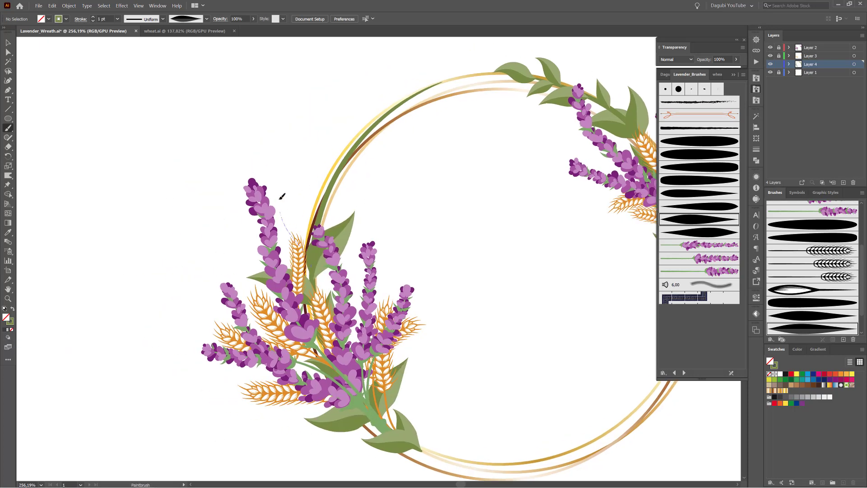
drag(280, 199, 279, 201)
mouse_move(322, 223)
mouse_down()
mouse_move(346, 193)
mouse_move(377, 182)
mouse_up()
drag(324, 194, 318, 132)
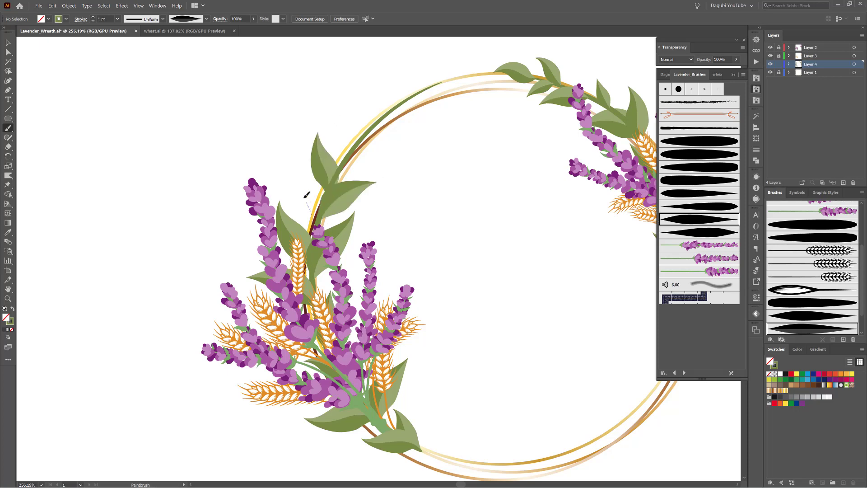
drag(305, 197, 295, 176)
mouse_move(347, 182)
mouse_down()
mouse_move(372, 147)
mouse_move(400, 135)
mouse_up()
mouse_move(371, 153)
mouse_down()
mouse_move(360, 172)
mouse_move(346, 113)
mouse_move(406, 122)
mouse_move(380, 90)
mouse_move(425, 111)
mouse_move(422, 76)
mouse_move(465, 73)
mouse_up()
click(8, 338)
click(34, 344)
scroll(438, 170, down, 1)
drag(437, 170, 309, 161)
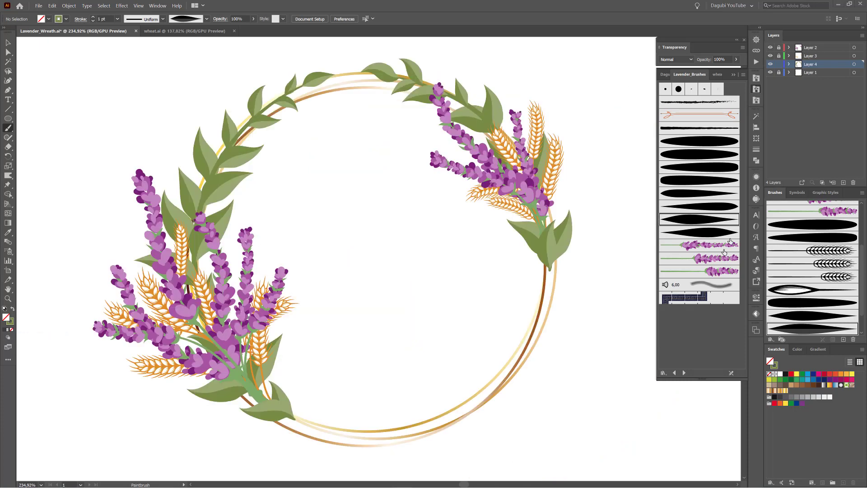
- Paint a cluster of overlapping leaves on Layer 2 along the ring's bare lower-right arc
click(824, 50)
mouse_move(447, 420)
mouse_down()
mouse_move(463, 379)
mouse_move(518, 407)
mouse_up()
click(8, 338)
click(34, 345)
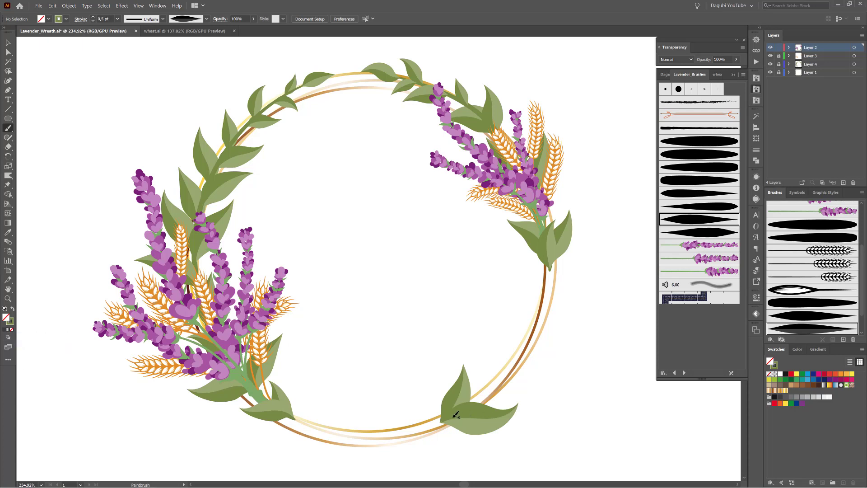
drag(454, 417, 556, 352)
mouse_move(468, 401)
mouse_down()
mouse_move(521, 327)
mouse_move(528, 352)
mouse_up()
- Set the lower-right cluster's leaves to a 0.3 pt stroke and paint another leaf reaching further up the ring
ctrl+click(522, 383)
ctrl+shift+click(487, 367)
ctrl+shift+click(458, 396)
ctrl+shift+click(480, 416)
ctrl+click(513, 364)
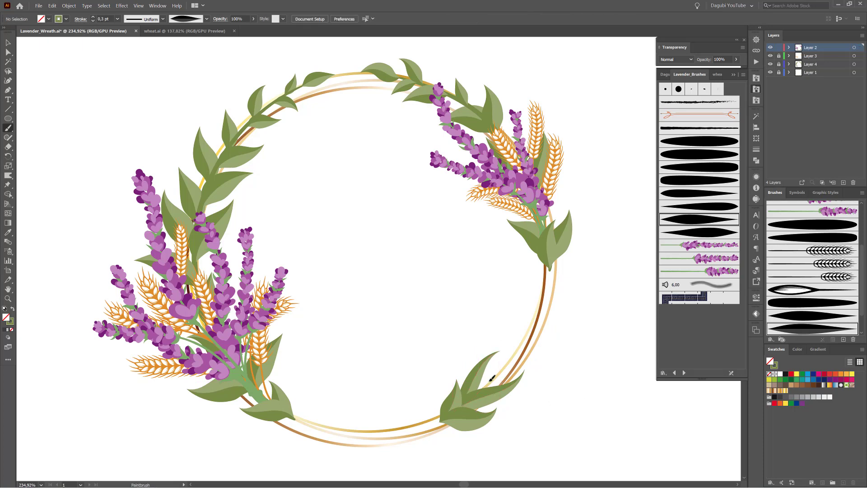
drag(492, 378, 553, 315)
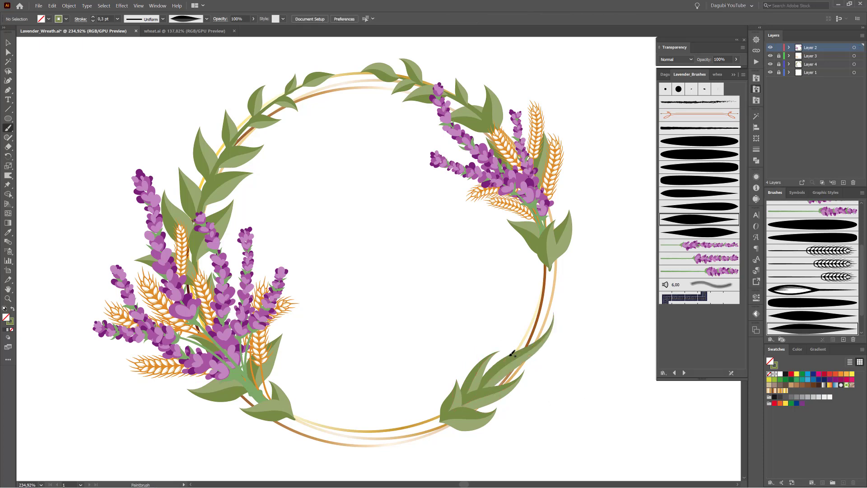
- Paint a curled tendril beside the lower-right leaves with the tapered art brush and set that brush to Stretch to Fit Stroke Length
click(701, 193)
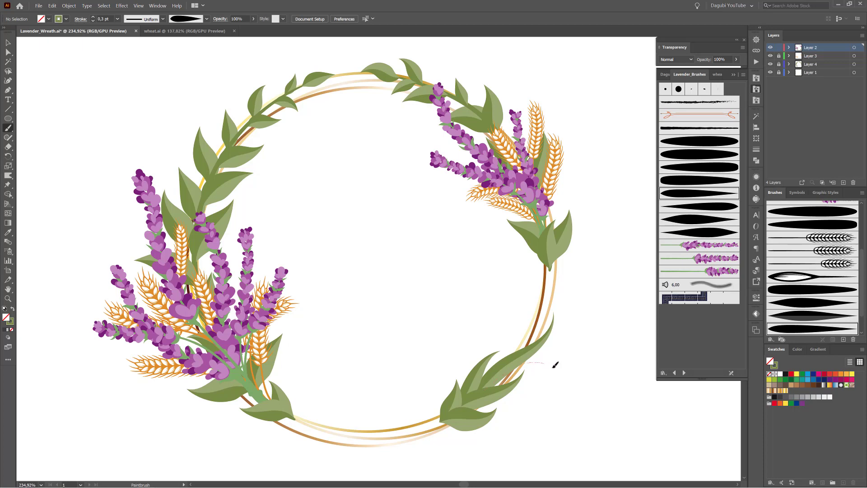
drag(553, 367, 543, 381)
ctrl+click(556, 389)
double_click(812, 329)
drag(490, 132, 494, 83)
click(470, 150)
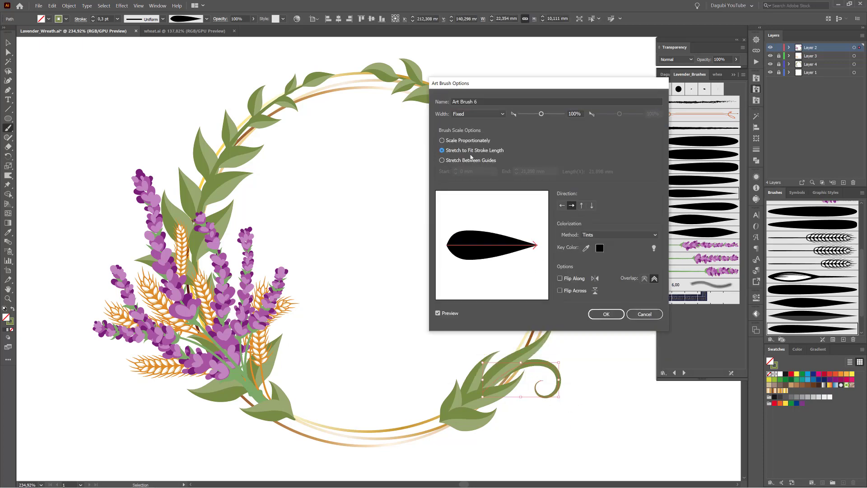
click(605, 314)
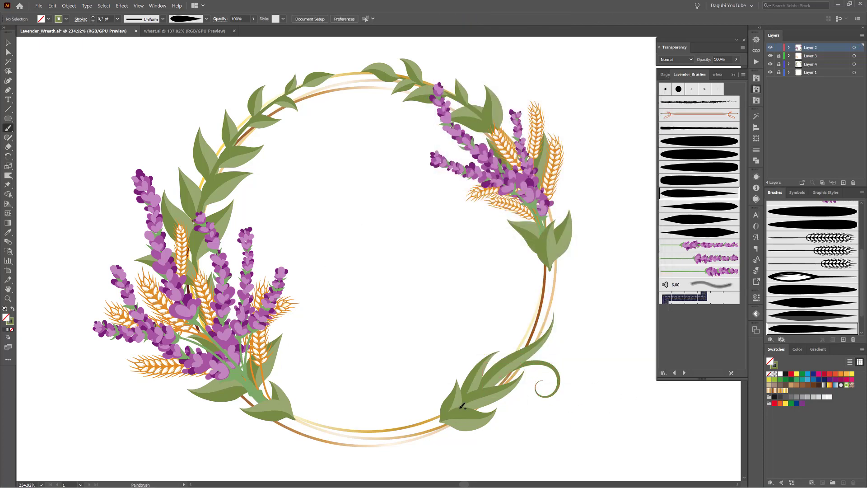
- Paint three more 0.2 pt tendrils growing out of the lower-right leaf cluster
drag(475, 331, 474, 334)
drag(559, 399, 562, 398)
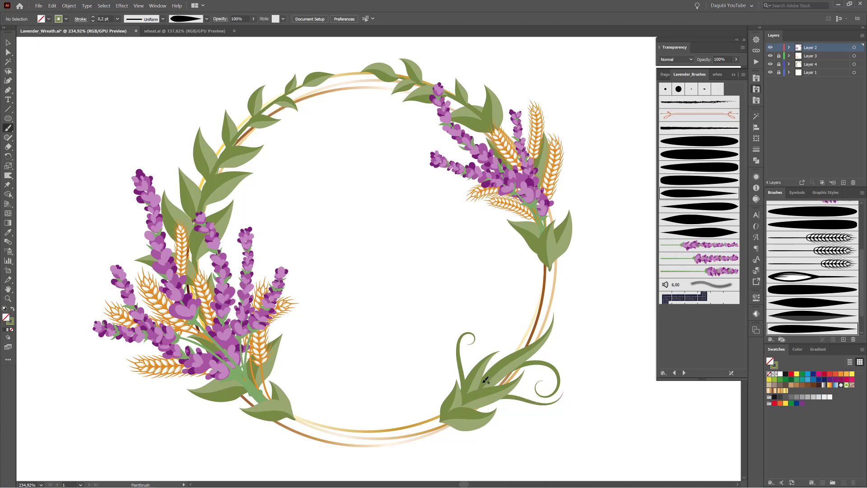
drag(490, 368, 516, 326)
- Paint curled tendrils on Layer 4 around the wheat ears and base leaves of the upper-right bunch
click(774, 67)
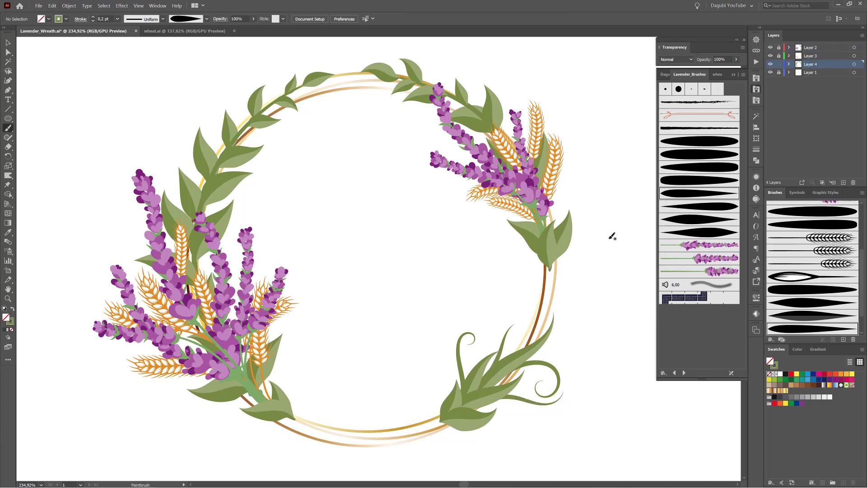
drag(564, 252, 576, 257)
drag(573, 185, 566, 183)
drag(549, 249, 488, 212)
mouse_move(547, 248)
mouse_down()
mouse_move(527, 238)
mouse_move(508, 247)
mouse_up()
- Paint an outer and an inner curled tendril at the leaves above the upper-right bunch, redoing each first attempt
drag(478, 95, 484, 74)
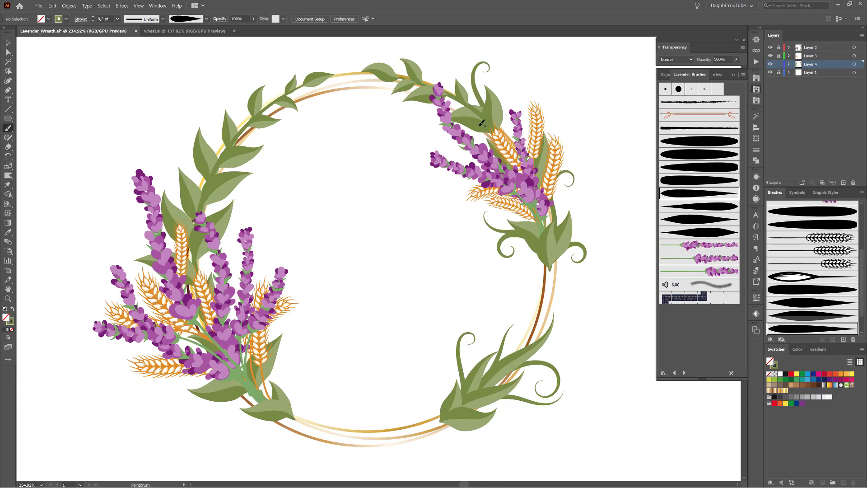
key(ctrl+z)
drag(480, 108, 484, 81)
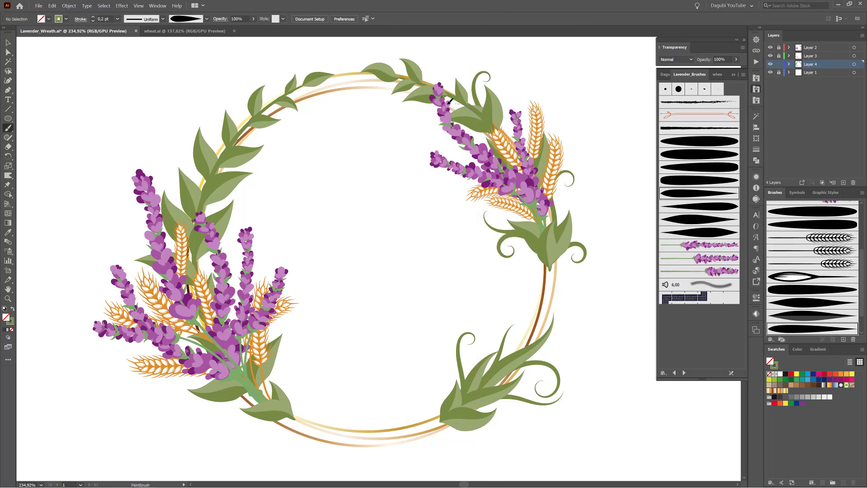
drag(448, 104, 425, 127)
key(ctrl+z)
mouse_move(478, 108)
mouse_down()
mouse_move(452, 102)
mouse_move(425, 125)
mouse_up()
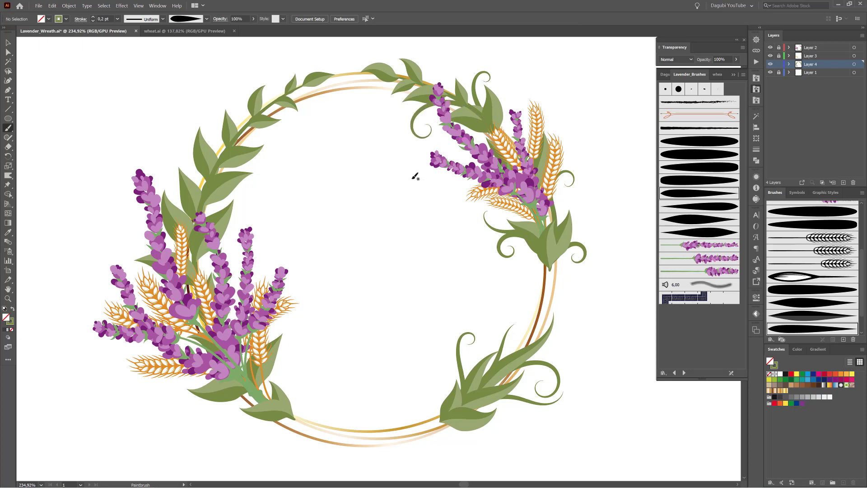
- Set the stroke to 0.1 pt and paint fine curled tendrils among the leaves along the ring's top and upper-left arc
click(93, 21)
drag(446, 89, 438, 68)
drag(376, 94, 373, 88)
drag(261, 114, 275, 84)
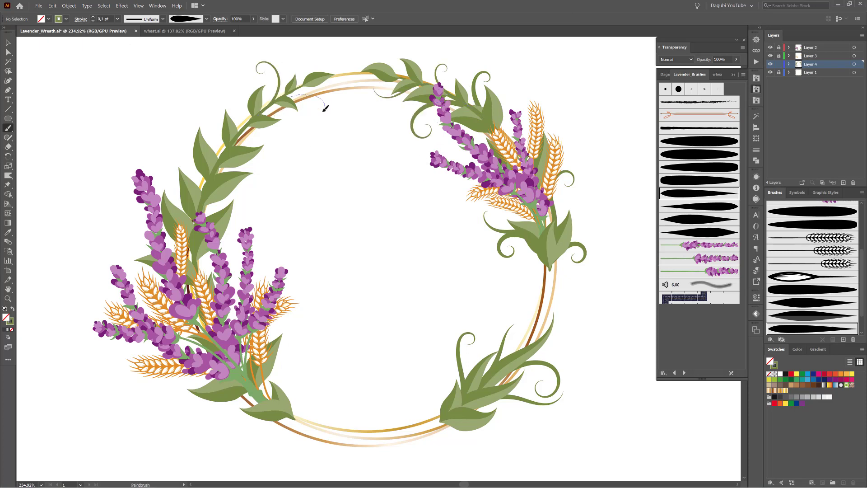
drag(325, 109, 326, 109)
drag(240, 141, 292, 124)
drag(238, 121, 234, 94)
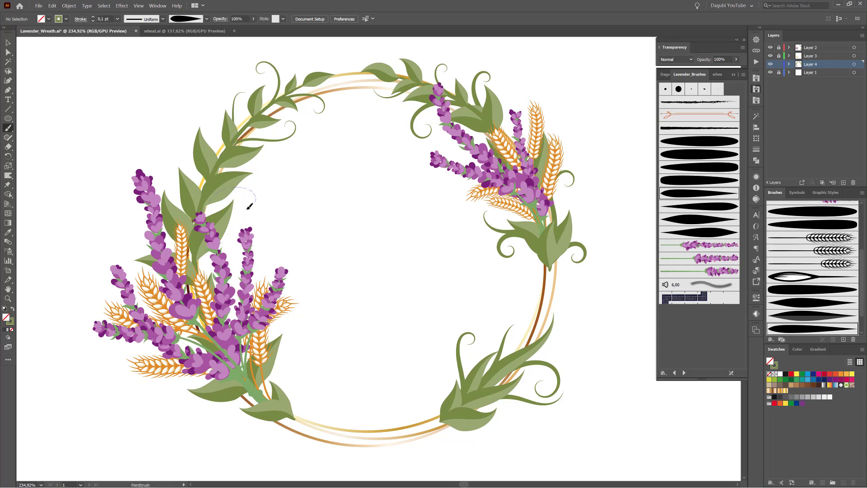
- Paint fine curled tendrils down the ring's left arc and around the lower-left lavender bunch
drag(249, 206, 251, 207)
drag(182, 177, 178, 138)
drag(228, 346, 260, 265)
drag(143, 387, 143, 386)
drag(135, 220, 121, 231)
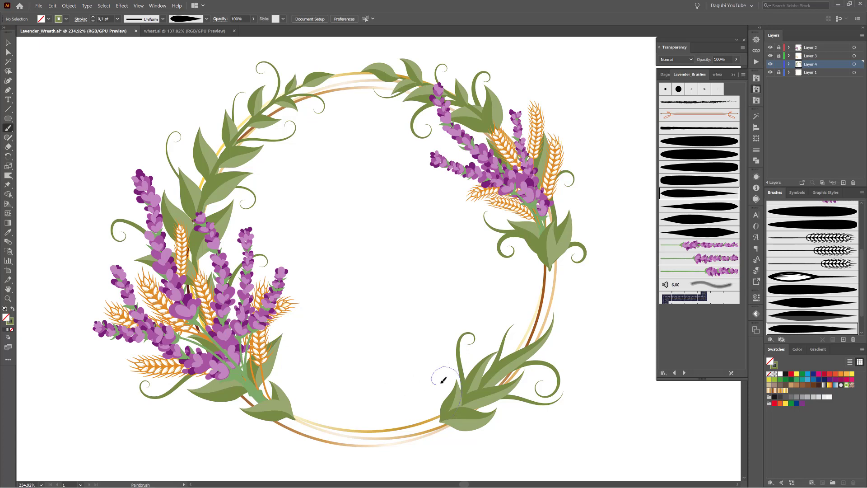
- Add fine curled tendrils beside the stems of the lower-left bunch and save the document
key(ctrl+0)
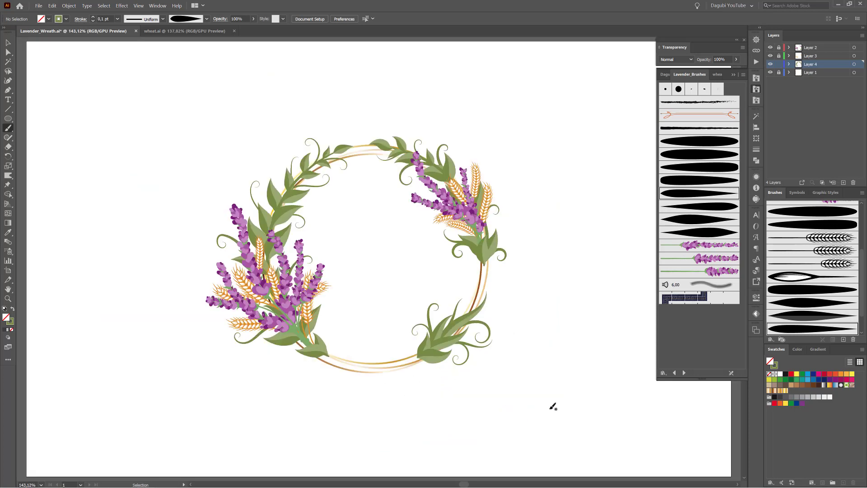
drag(331, 328, 292, 365)
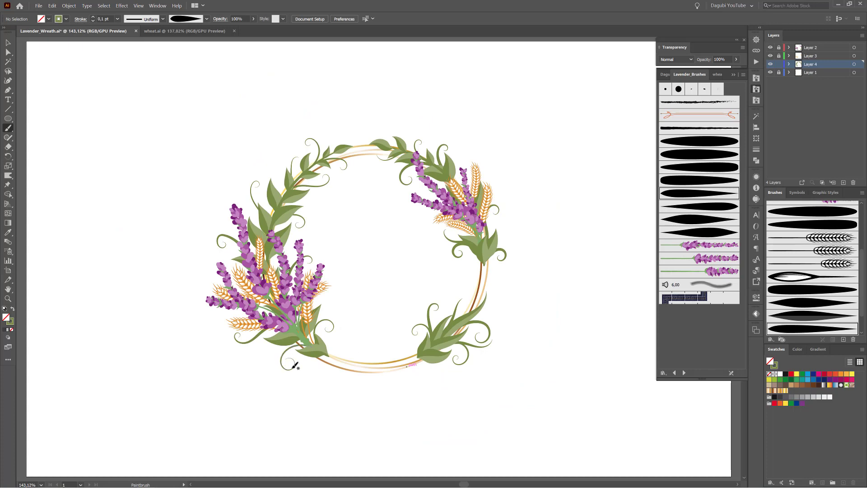
key(ctrl+s)
- Draw a circle about 2.5 mm across with black fill and no stroke on the empty area beside the wreath
click(9, 119)
click(797, 350)
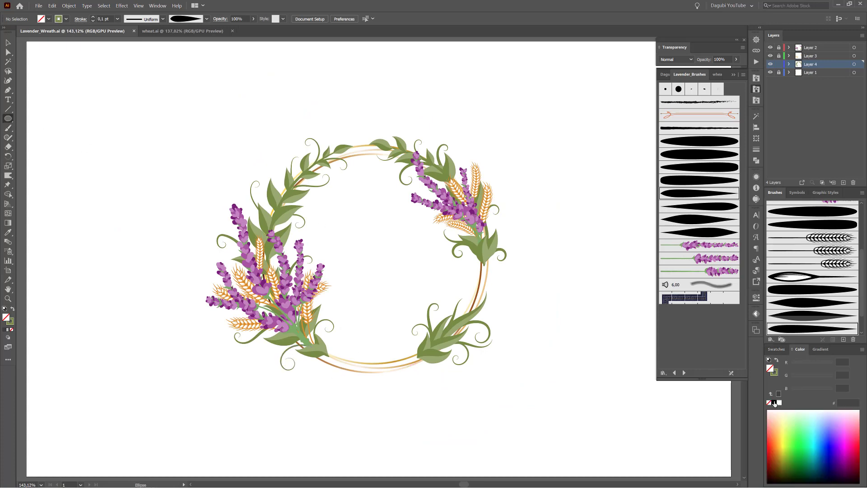
click(774, 402)
key(x)
click(769, 403)
drag(545, 214, 551, 219)
drag(560, 218, 605, 259)
drag(553, 263, 510, 277)
- Create a scatter brush from the black circle, with size, spacing and scatter all set to Random
click(843, 339)
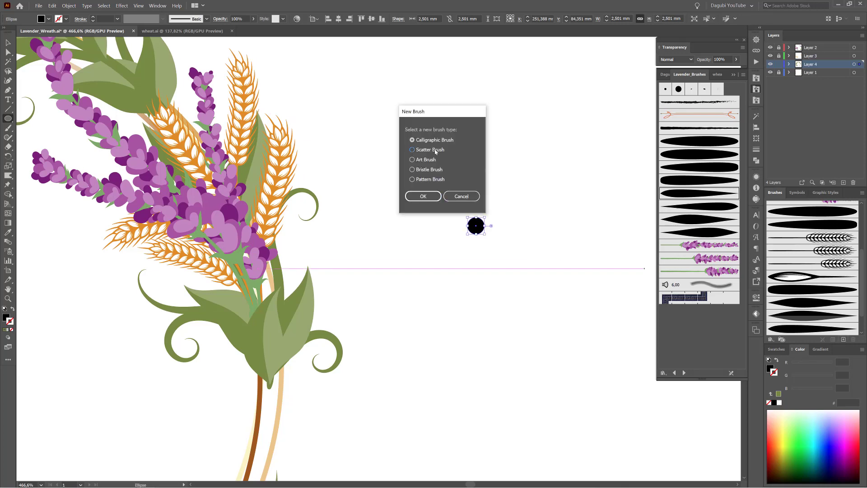
click(438, 150)
click(423, 198)
click(632, 106)
click(627, 124)
click(628, 118)
click(627, 136)
click(627, 131)
click(628, 148)
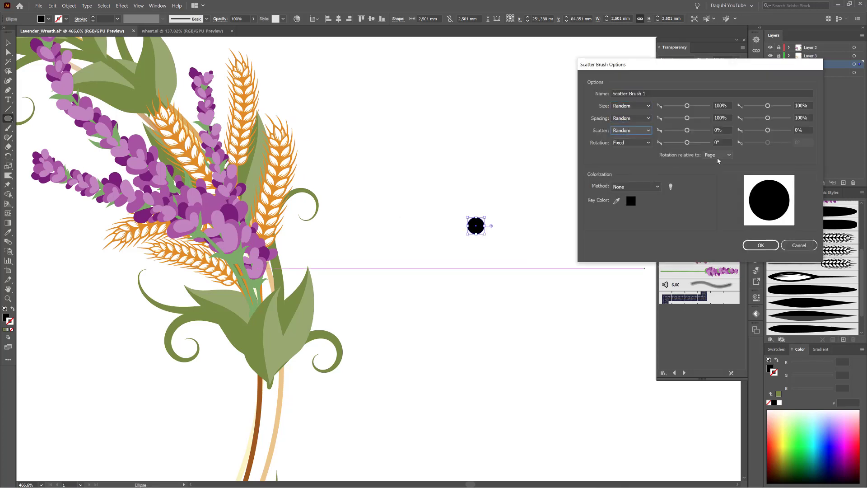
- Set the brush's rotation relative to Path and its colorization method to Tints, and accept the brush options
click(717, 155)
click(712, 172)
click(641, 187)
click(761, 245)
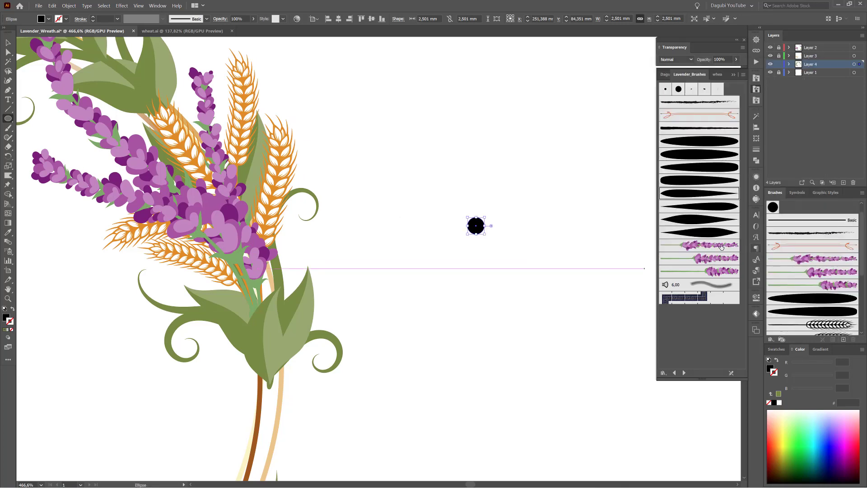
- Remove the source circle and paint a horizontal test stroke about 143 mm long above the wreath
click(52, 6)
click(64, 28)
key(ctrl+0)
click(8, 129)
mouse_move(240, 91)
mouse_down()
mouse_move(537, 92)
mouse_move(487, 90)
mouse_up()
- Set the scatter brush's minimum size to 54%, minimum spacing to 50% and scatter to -539% to 518%, applying the changes to existing strokes
double_click(773, 207)
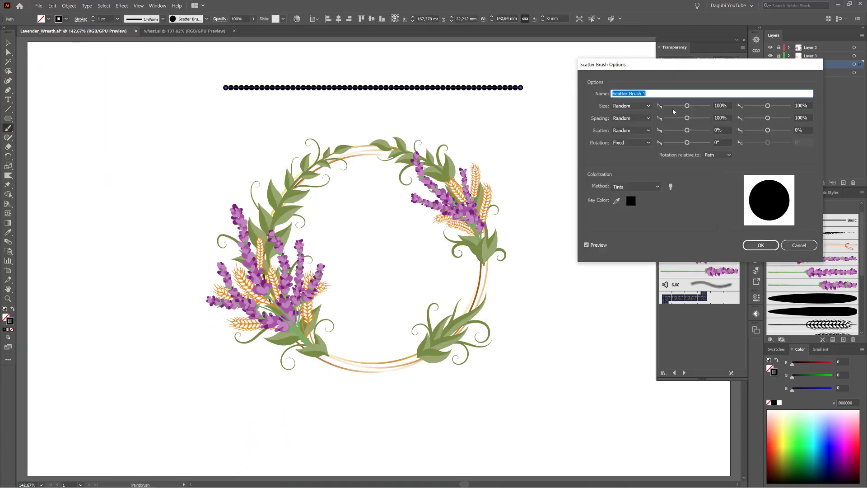
mouse_move(687, 105)
mouse_down()
mouse_move(677, 106)
mouse_move(683, 131)
mouse_move(674, 131)
mouse_up()
drag(768, 130, 779, 130)
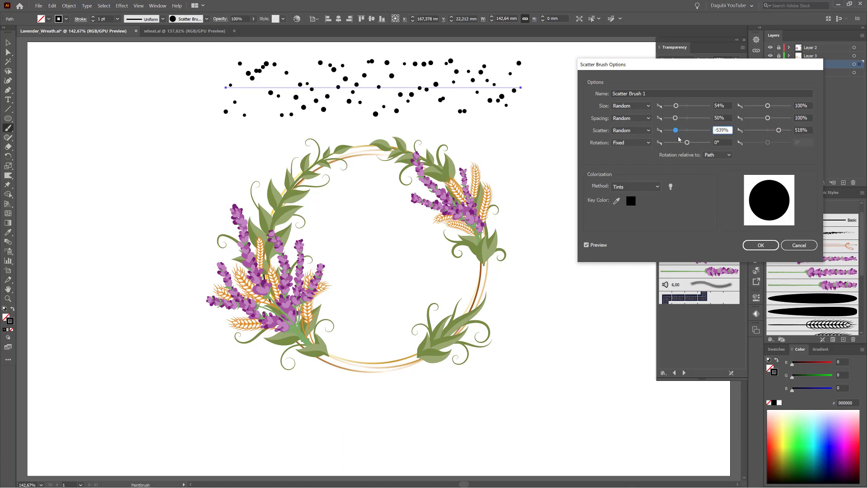
click(760, 245)
click(436, 258)
- Reduce the test stroke's weight to 0.5 pt and remove the stroke
click(93, 22)
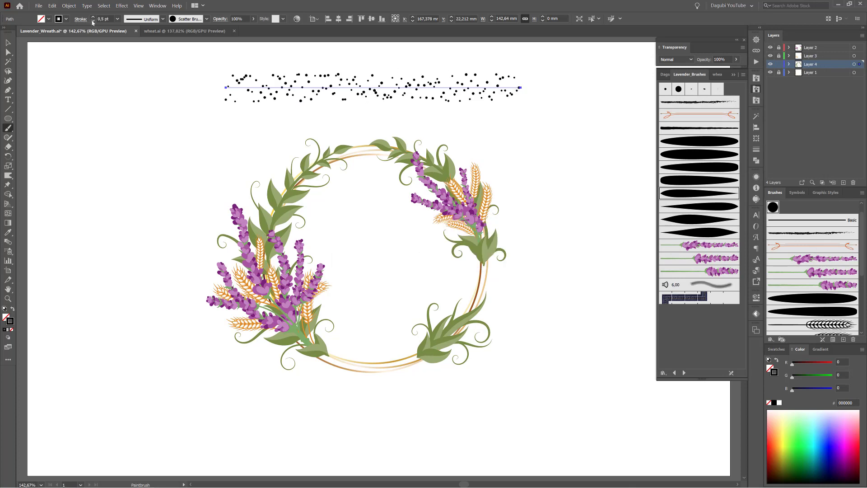
click(53, 9)
click(58, 32)
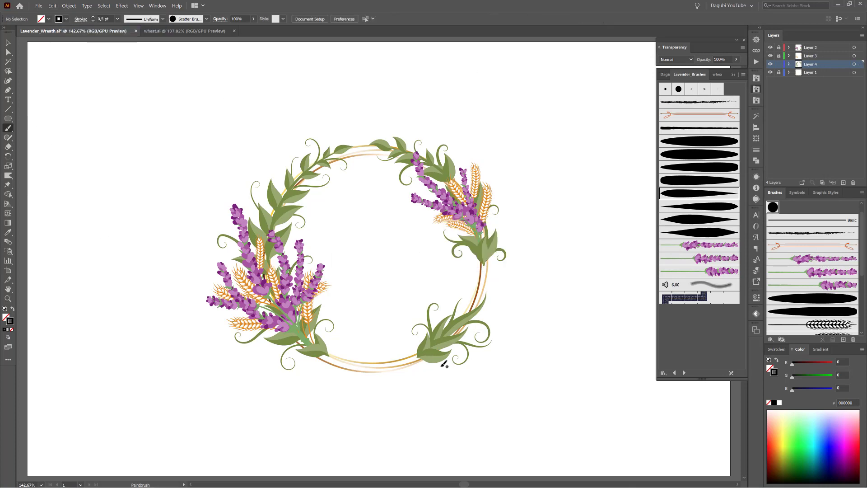
- Pick up the tendrils' olive green (#778c3d) for the dot scatter brush and try a 0.5 pt stroke beside the wreath, undoing it
ctrl+click(467, 357)
ctrl+click(546, 352)
scroll(782, 223, up, 5)
click(774, 220)
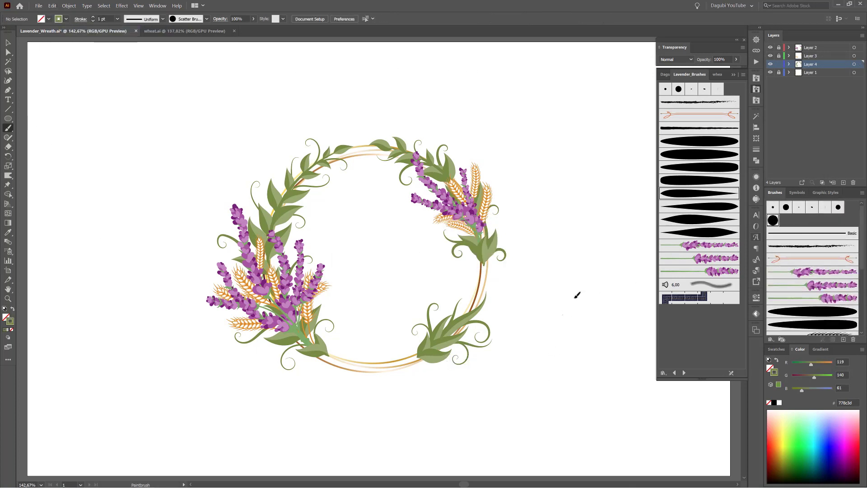
drag(562, 315, 584, 170)
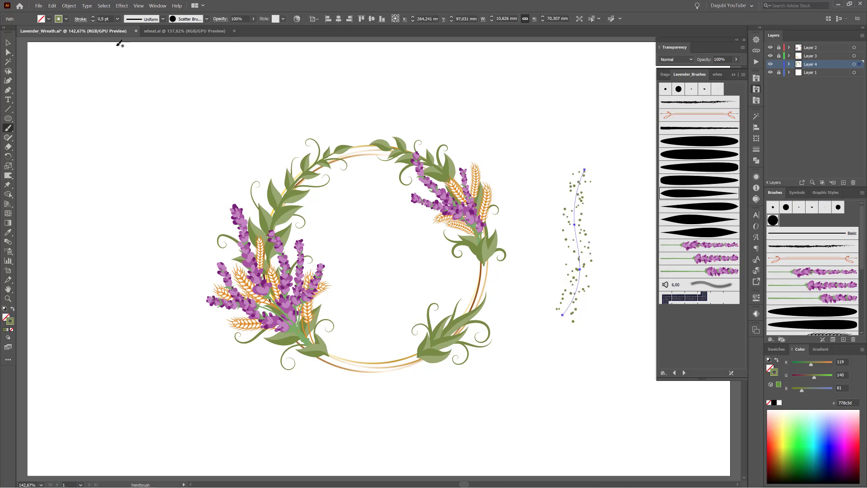
key(ctrl+z)
- Paint scattered olive green dots among the leaves along the ring's upper-left arc and right side
drag(271, 232, 323, 148)
drag(286, 213, 335, 138)
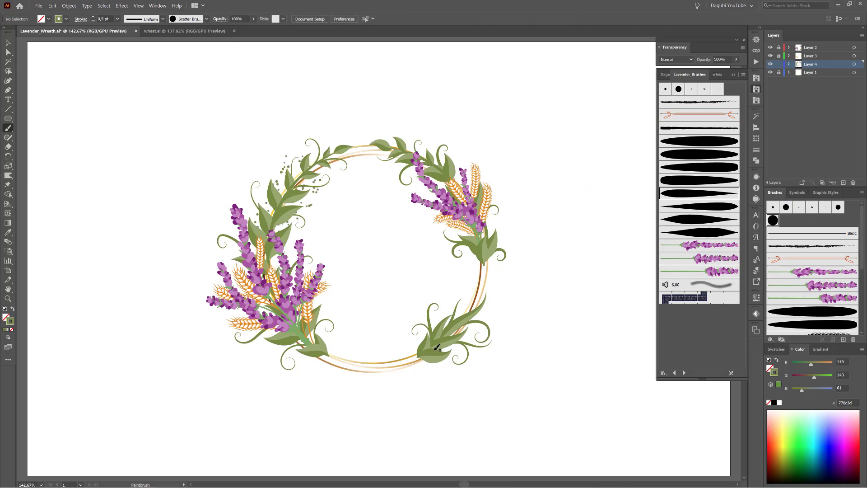
drag(487, 282, 489, 228)
- Scatter dots around the wheat, using light orange #ffcd74 at 0.25 pt and salmon #ff9c74 at 0.4 pt on Layer 3
click(777, 426)
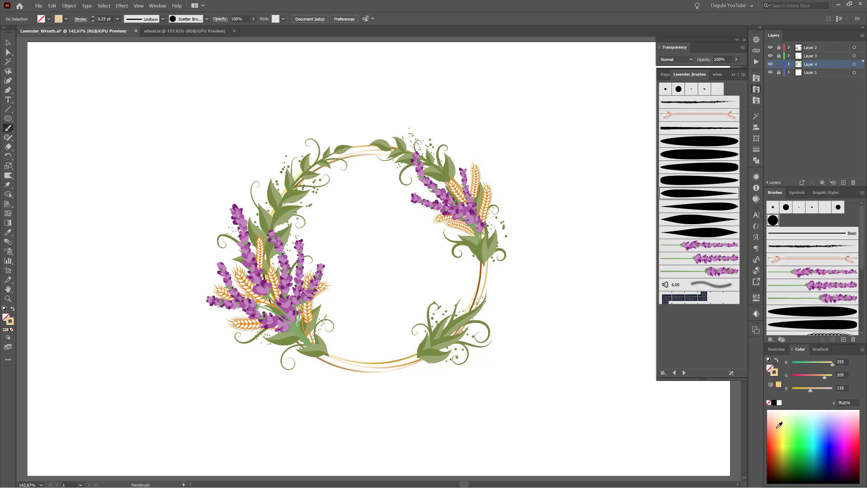
click(790, 59)
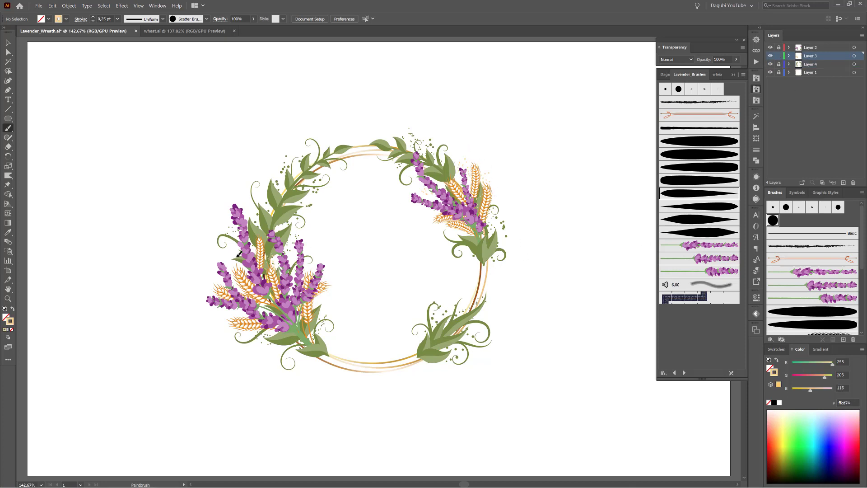
drag(823, 380, 817, 381)
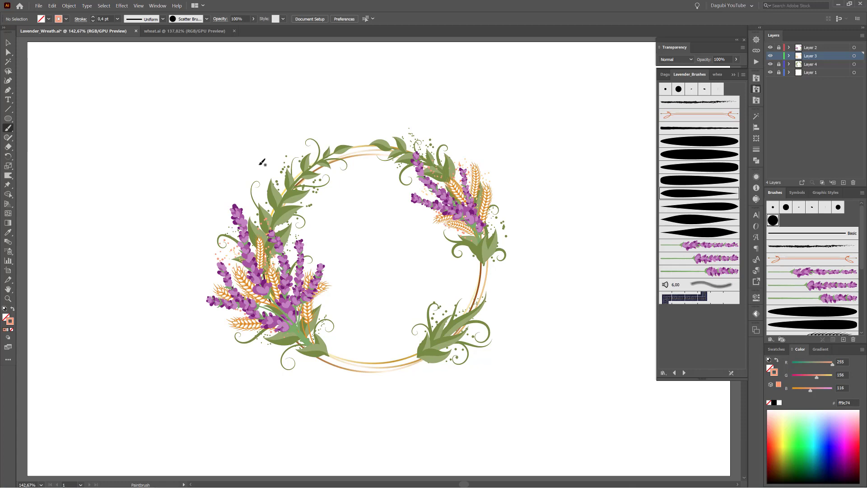
- Set the stroke to pink-purple #c469b0 for dots around the lavender, lock Layer 3 and make the unlocked Layer 2 active
drag(810, 391, 823, 364)
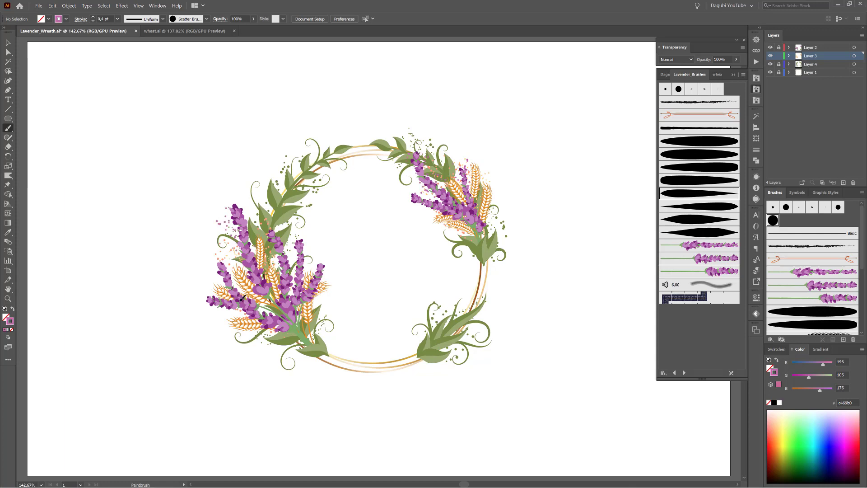
click(779, 56)
click(779, 47)
click(818, 49)
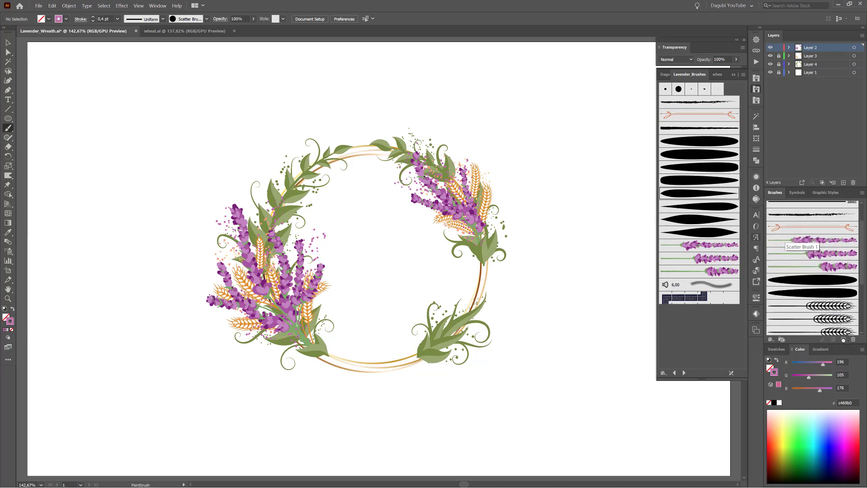
- Duplicate the dot scatter brush and, using a short test stroke, set the copy's minimum size to 65% and tighten its spacing and scatter
click(726, 230)
drag(505, 107, 549, 118)
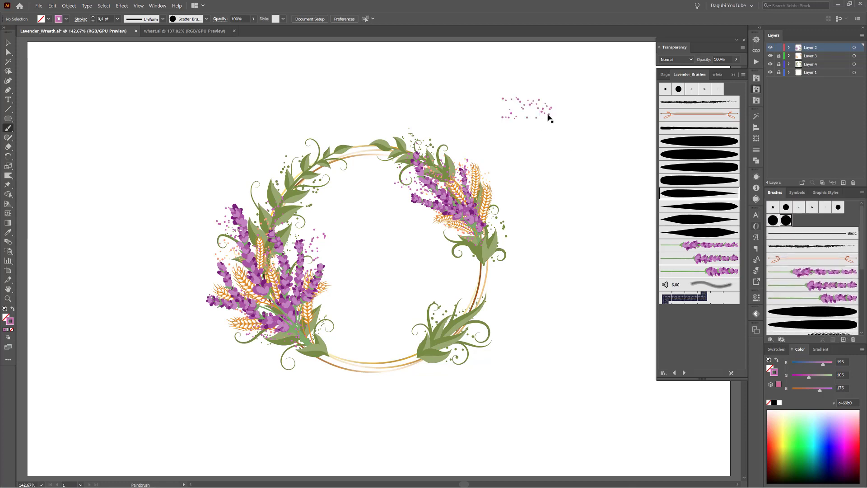
double_click(787, 221)
click(678, 106)
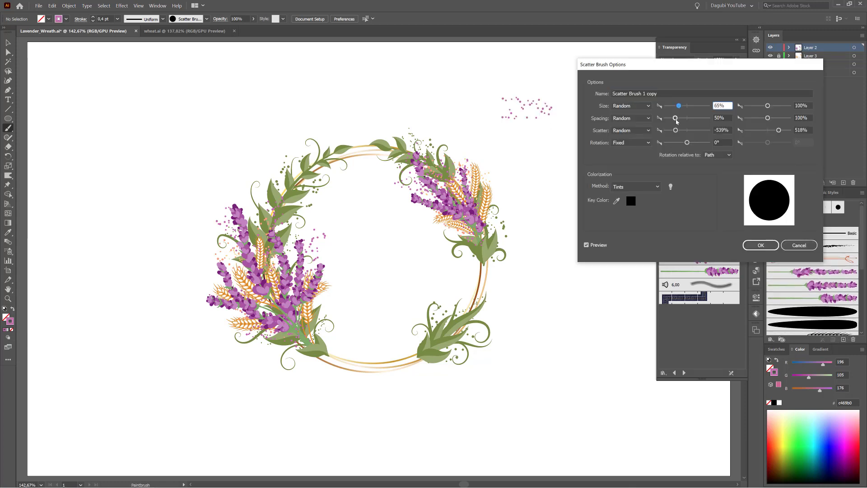
click(676, 119)
drag(768, 118, 759, 117)
drag(675, 130, 683, 130)
drag(779, 130, 774, 131)
click(761, 245)
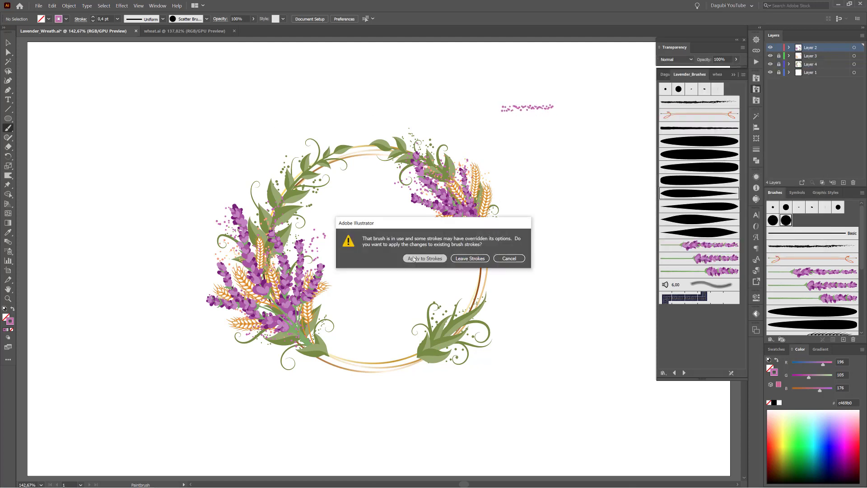
click(414, 259)
- Set the weight of the short test stroke above the wreath to 2 pt
click(117, 19)
click(130, 58)
ctrl+click(506, 109)
click(118, 19)
click(129, 59)
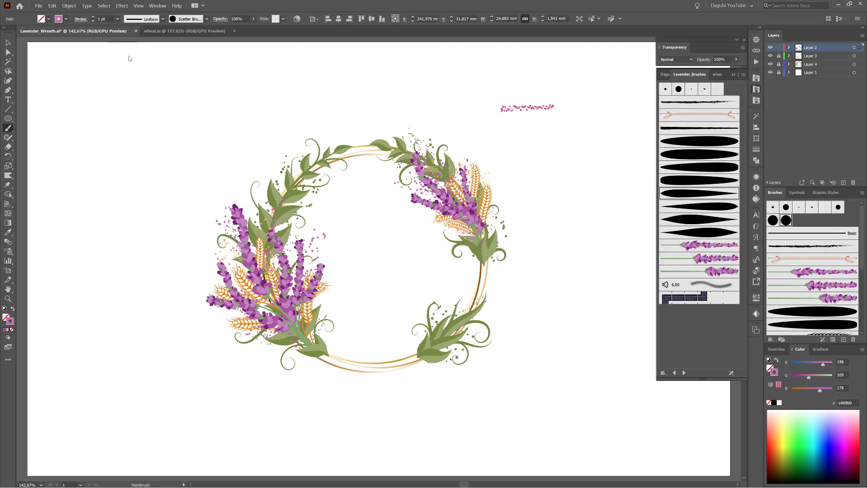
click(93, 17)
- Set the copied brush's spacing to 34% and 13% and its scatter to -41% and 42%, applying the changes to existing strokes
double_click(786, 220)
drag(676, 118, 687, 131)
drag(770, 131, 769, 131)
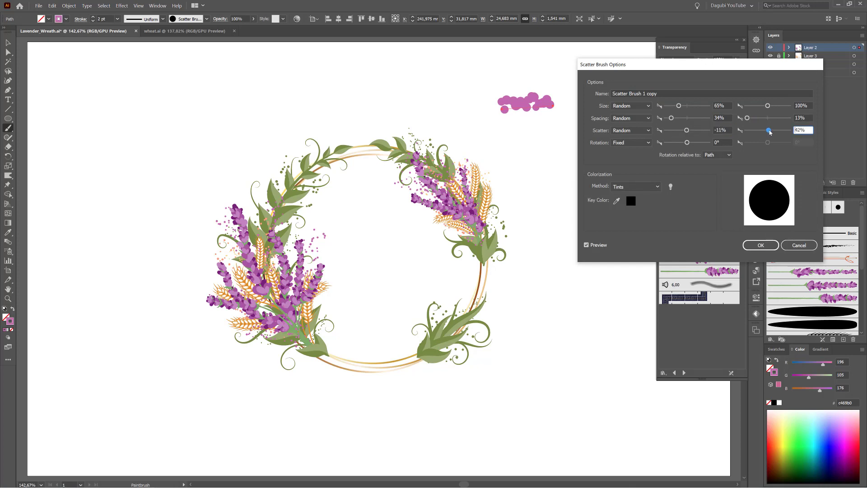
click(725, 130)
scroll(726, 130, down, 9)
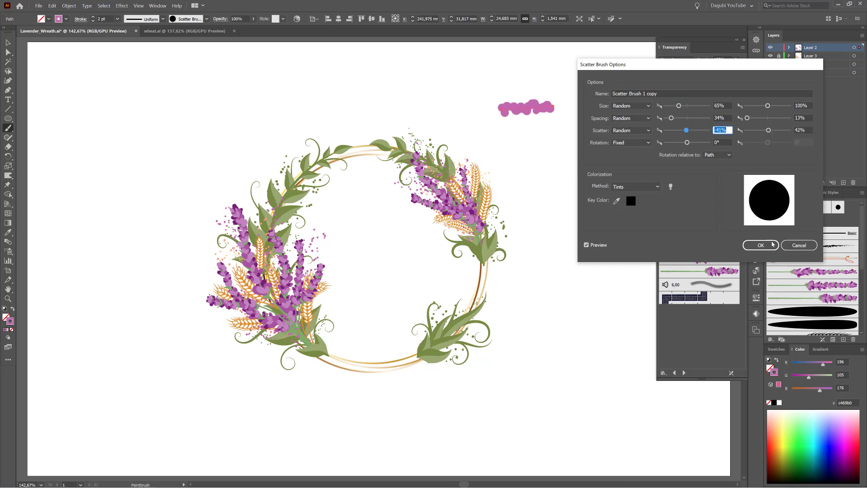
click(772, 244)
click(425, 259)
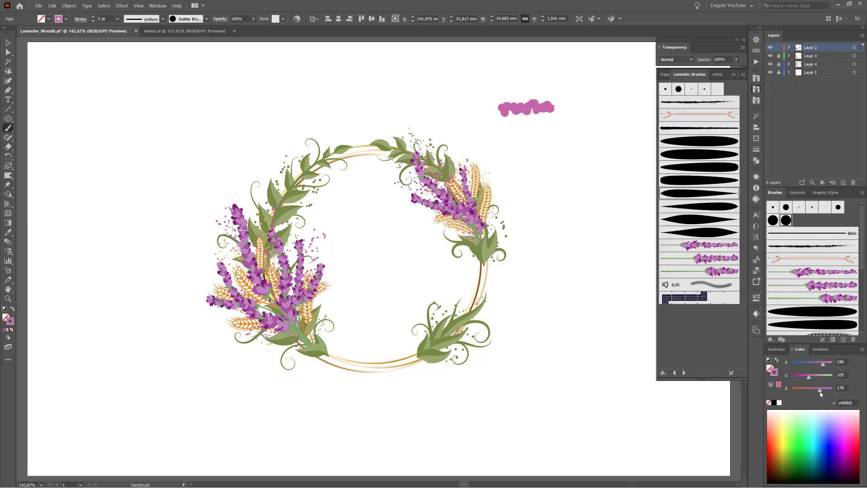
- Change the stroke colour to pale lilac #e4bbdb and remove the test stroke
drag(820, 392, 827, 392)
click(53, 6)
click(60, 30)
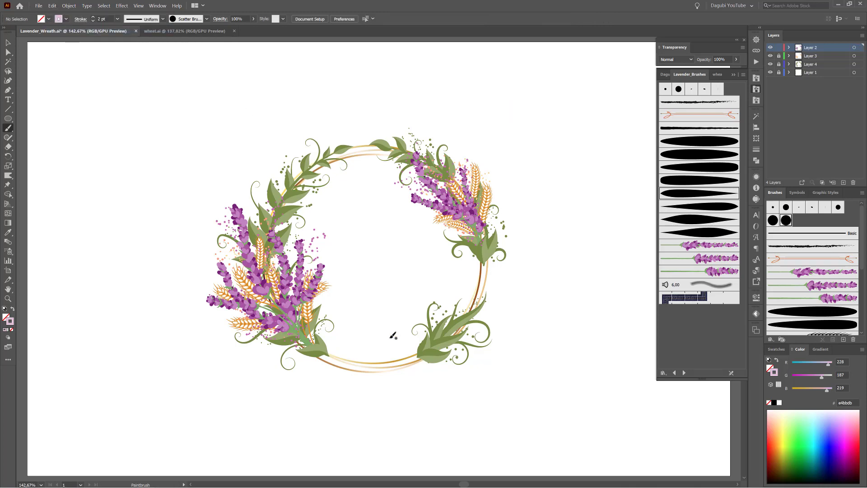
- Paint a cluster of overlapping pale lilac dots over the ring beside the lower-left leaves, varying the stroke weight down to 0.75 pt
mouse_move(344, 370)
mouse_down()
mouse_move(326, 349)
mouse_move(345, 357)
mouse_move(349, 374)
mouse_move(315, 362)
mouse_up()
click(93, 17)
click(345, 350)
triple_click(93, 20)
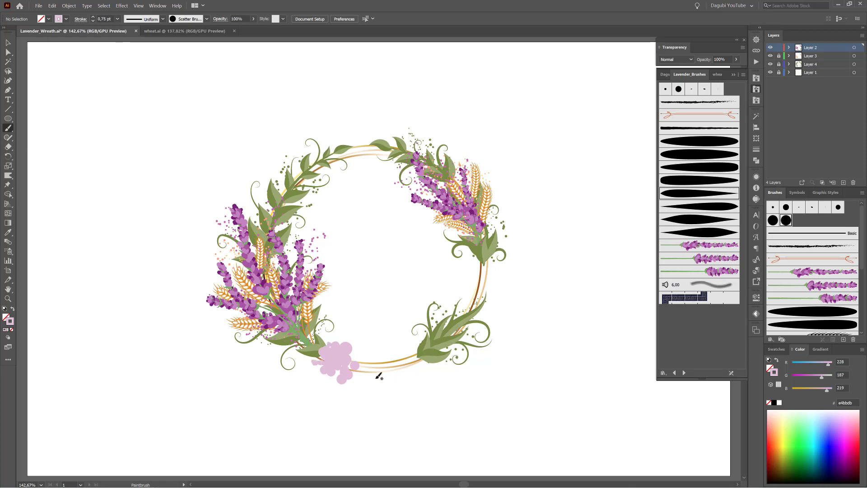
- Select the ten lilac paths at the top of Layer 2 and expand their appearance
click(789, 48)
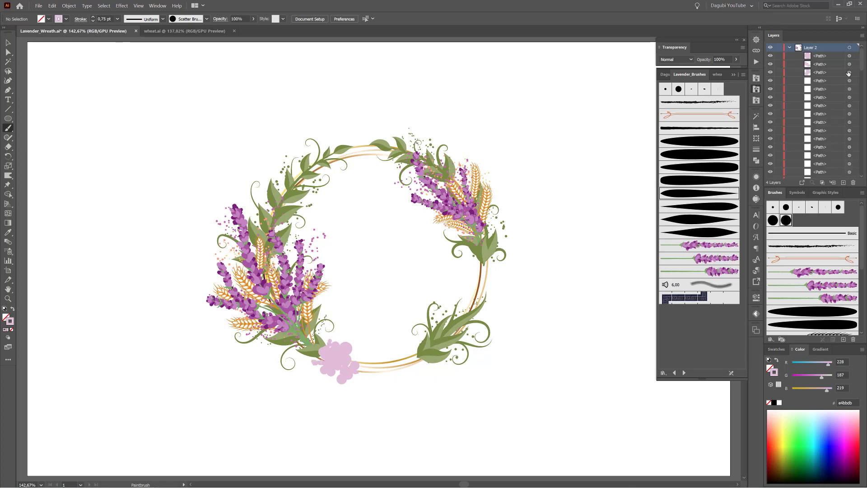
click(849, 130)
shift+click(850, 123)
shift+click(850, 114)
shift+click(850, 106)
shift+click(849, 97)
shift+click(850, 89)
shift+click(849, 81)
shift+click(850, 72)
shift+click(849, 64)
shift+click(849, 56)
click(69, 6)
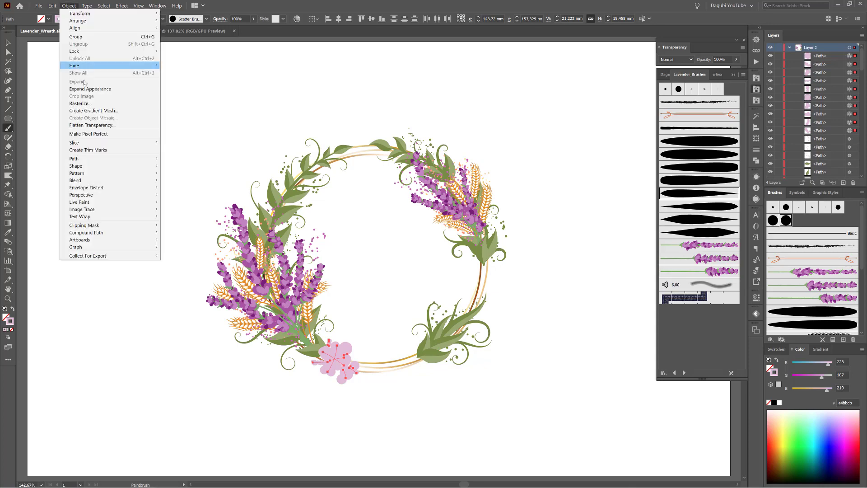
click(83, 90)
- Apply Roughen to the lilac groups with a relative size of 9%, detail of 13 per inch and smooth points
drag(340, 386, 484, 367)
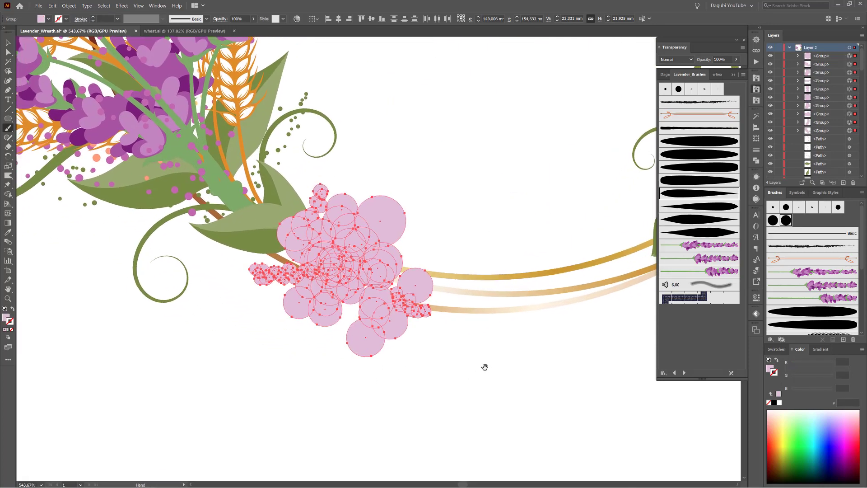
click(123, 6)
mouse_move(136, 75)
click(227, 92)
click(679, 125)
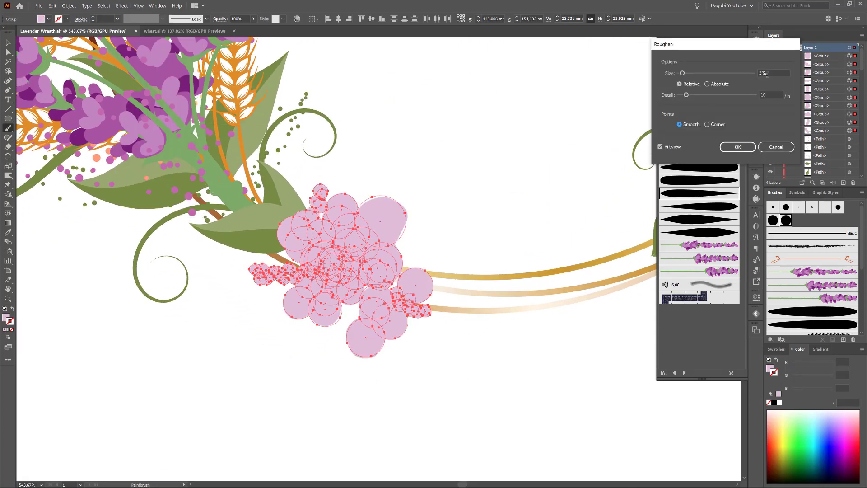
key(Up)
key(Up)
key(Up)
key(Up)
key(Tab)
key(Up)
key(Up)
key(Up)
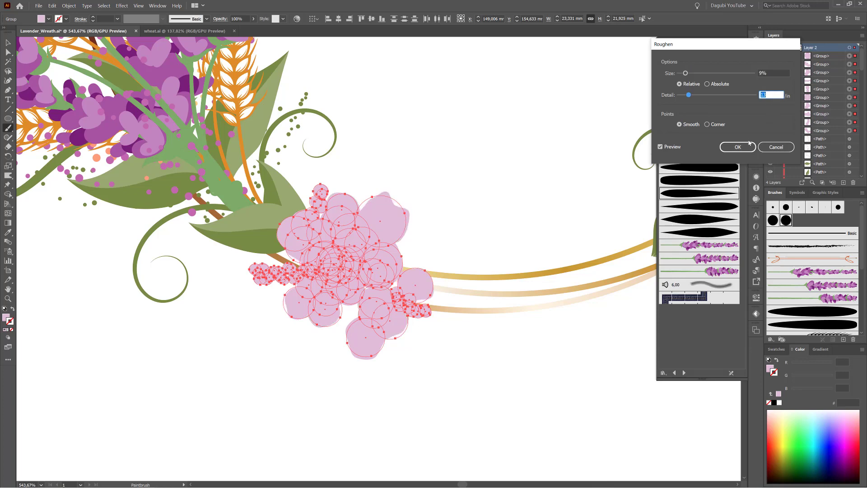
click(748, 144)
- Move the ten lilac groups into a new layer above Layer 2 and lock Layer 2
drag(9, 52, 45, 62)
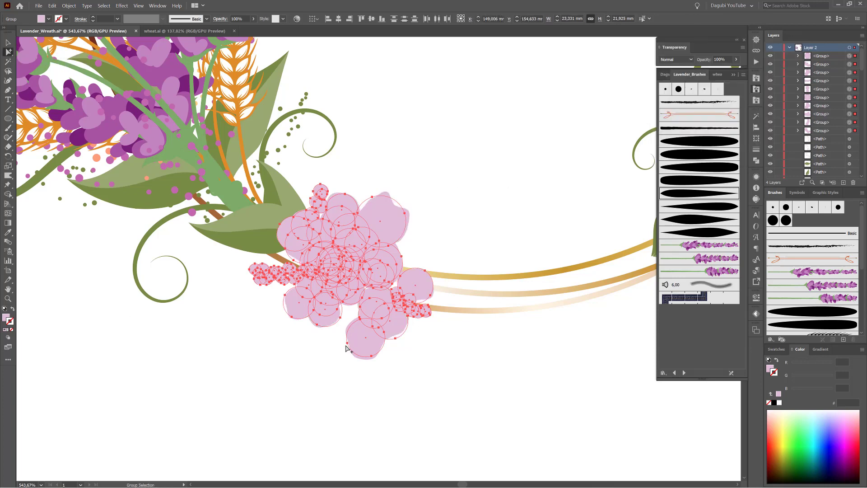
click(822, 56)
shift+click(822, 130)
click(837, 48)
click(844, 182)
click(823, 65)
shift+click(824, 139)
drag(827, 67, 819, 48)
click(789, 55)
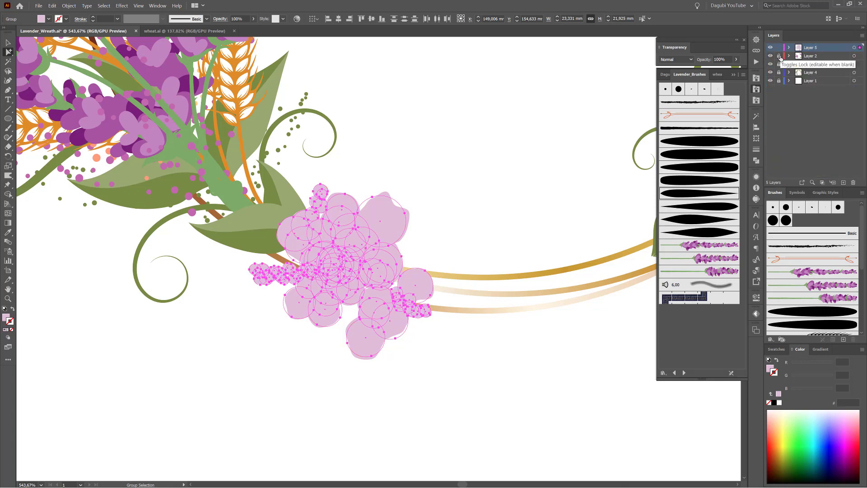
- Expand the appearance of the roughened lilac shapes and move several small blobs outward at the cluster's left and right edges
click(69, 5)
click(80, 95)
click(248, 299)
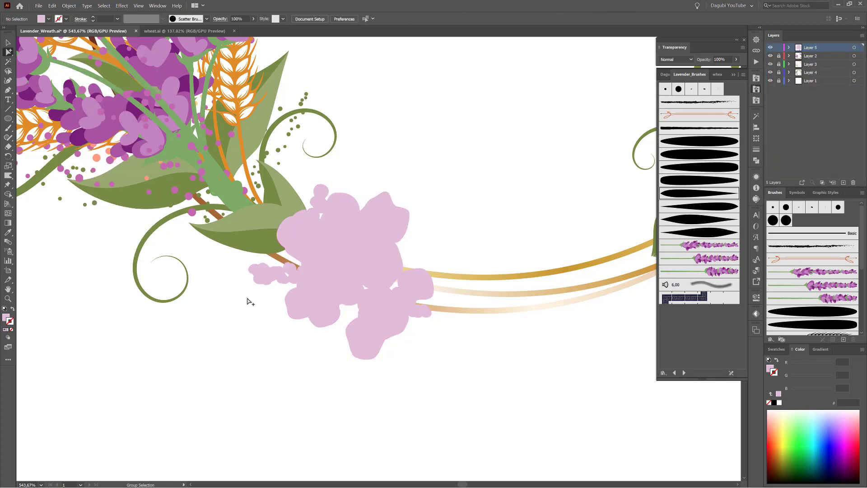
mouse_move(267, 281)
mouse_down()
mouse_move(270, 290)
mouse_move(248, 283)
mouse_move(256, 265)
mouse_move(243, 266)
mouse_move(262, 264)
mouse_move(272, 288)
mouse_up()
drag(423, 318, 441, 332)
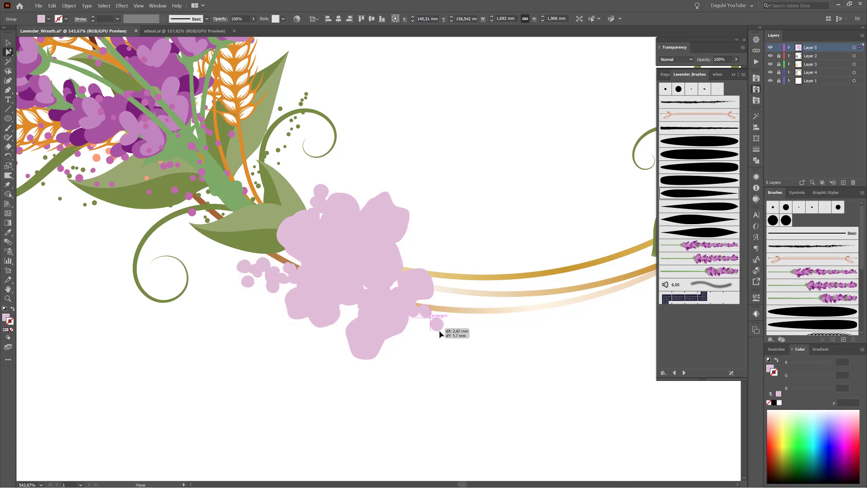
- Select everything on the new lilac layer and unite it with Pathfinder
click(855, 47)
click(757, 162)
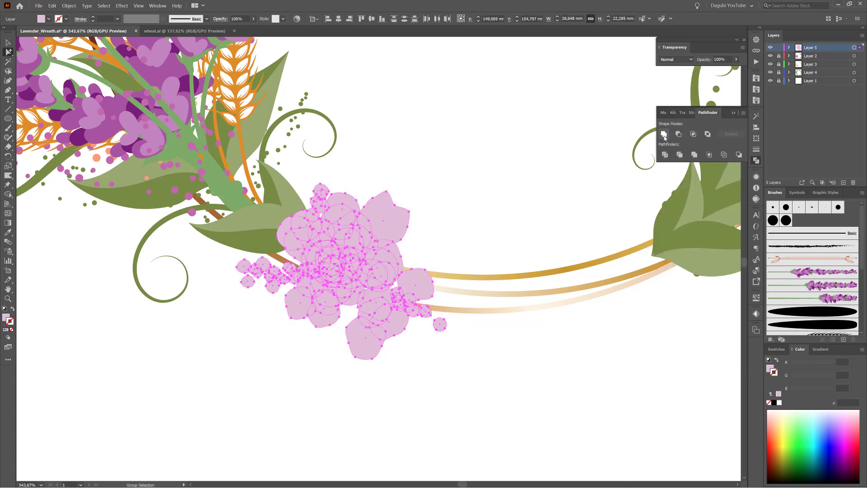
click(664, 134)
- Apply path smoothing to the united lilac cluster shape so its outline becomes rounder
click(69, 5)
mouse_move(75, 159)
click(178, 198)
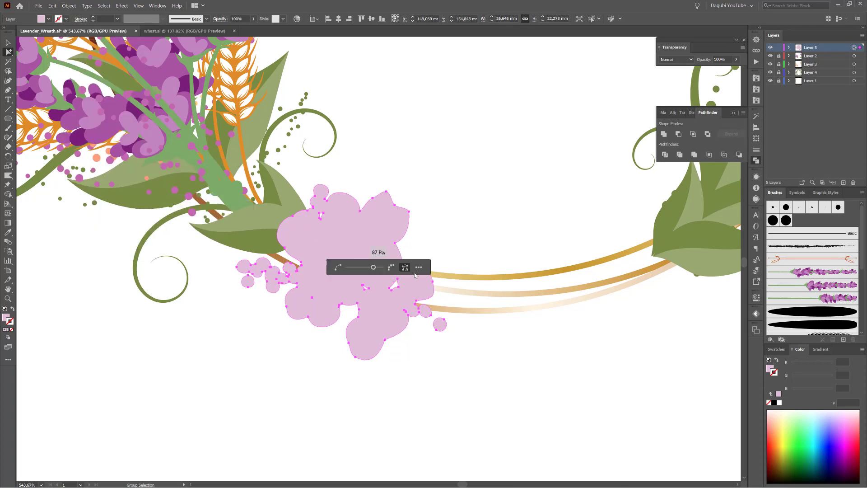
click(681, 180)
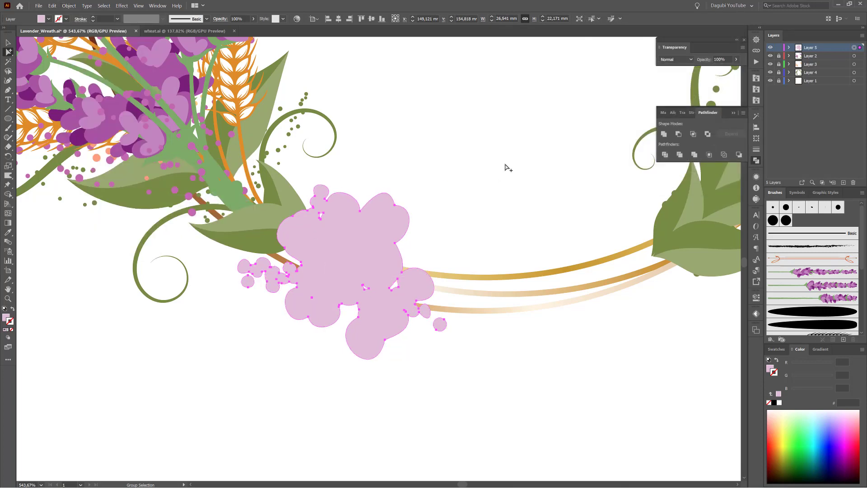
- Change the lilac cluster's fill to #e4a1db and lower its opacity so the ring shows through
key(ctrl+0)
scroll(506, 262, up, 3)
click(770, 369)
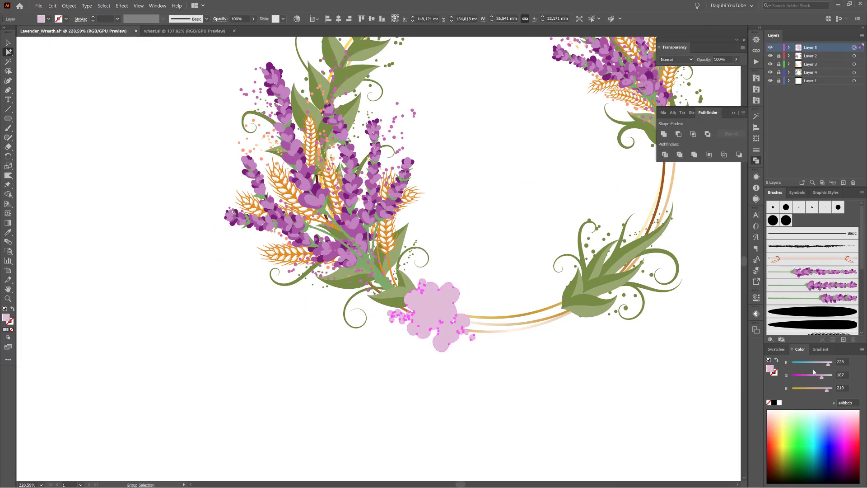
drag(827, 373, 819, 375)
click(254, 19)
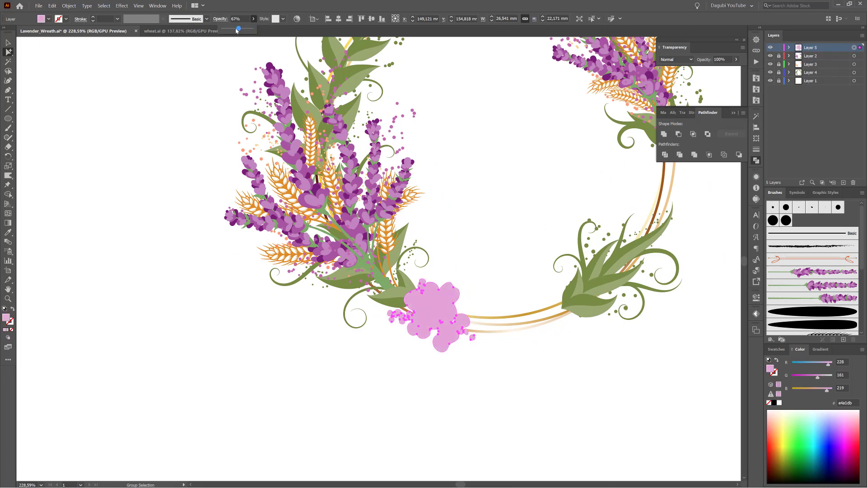
drag(253, 28, 238, 28)
click(269, 399)
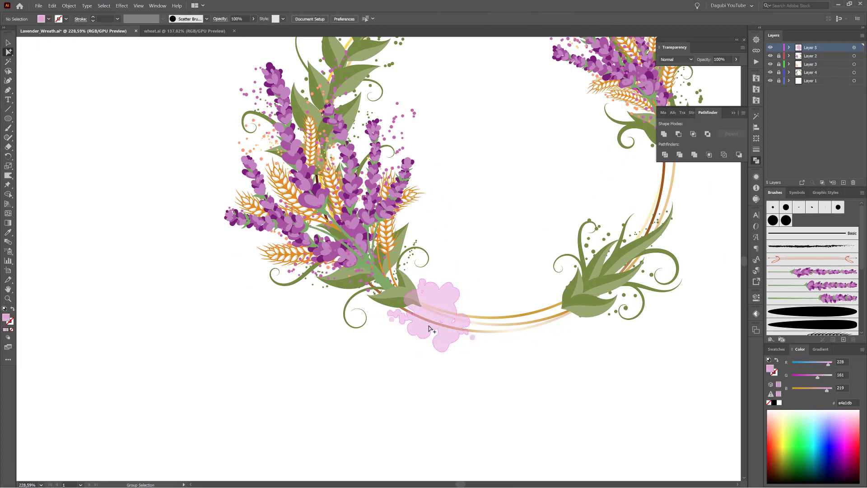
- Copy the lilac cluster to the lower-right leaves, scale it to about 13 mm wide, rotate it and fill it with #c0c38a
drag(450, 301, 579, 303)
drag(603, 281, 583, 296)
drag(586, 293, 567, 353)
drag(566, 320, 571, 313)
click(792, 418)
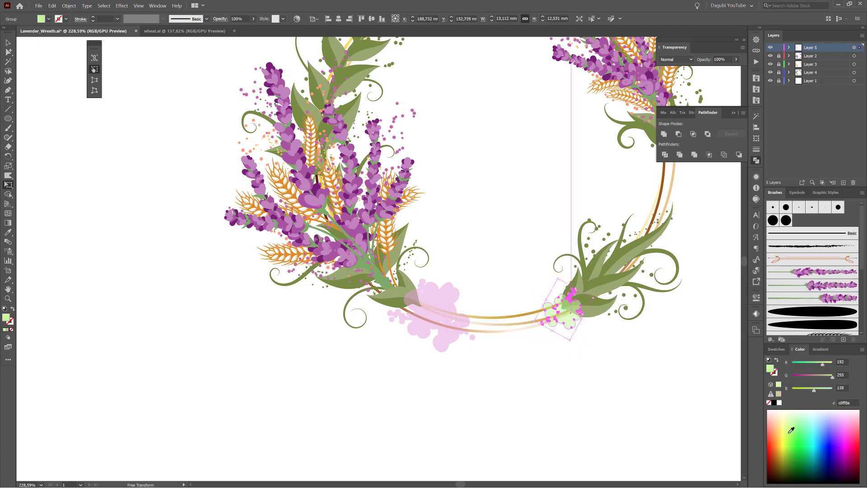
click(644, 388)
key(ctrl+0)
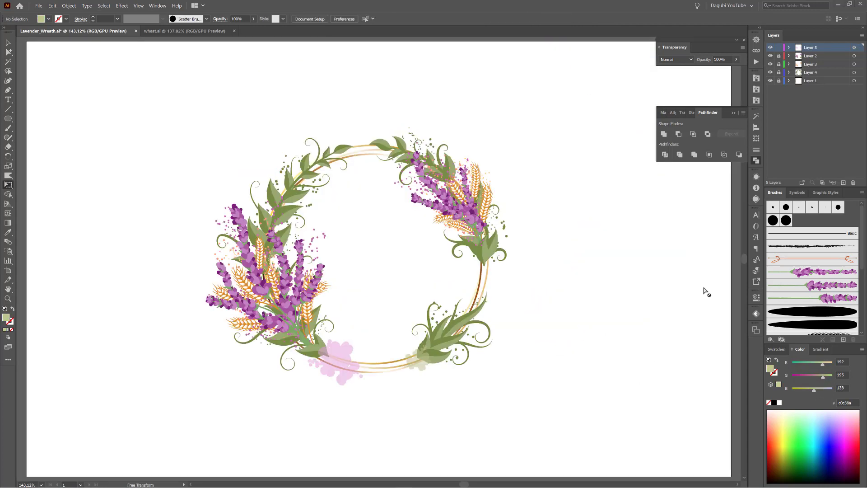
- Unlock Layer 2, lock Layer 5 and make Layer 2 active for painting with the Paintbrush
click(779, 56)
click(779, 48)
click(811, 56)
click(8, 129)
mouse_move(291, 343)
mouse_down()
mouse_move(381, 353)
mouse_move(418, 306)
mouse_up()
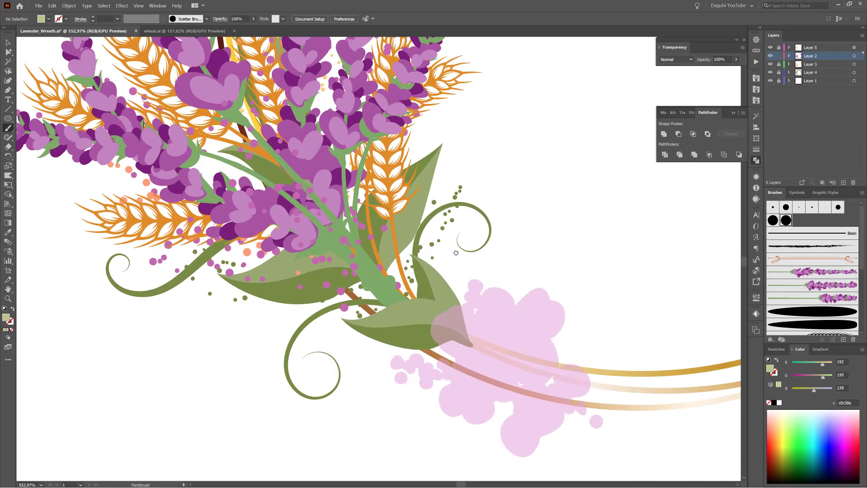
- Pick up the brush style of the green tendril on Layer 4 and paint a 0.5 pt leaf over the lavender stems on Layer 2
click(778, 73)
ctrl+click(487, 216)
click(778, 72)
click(813, 56)
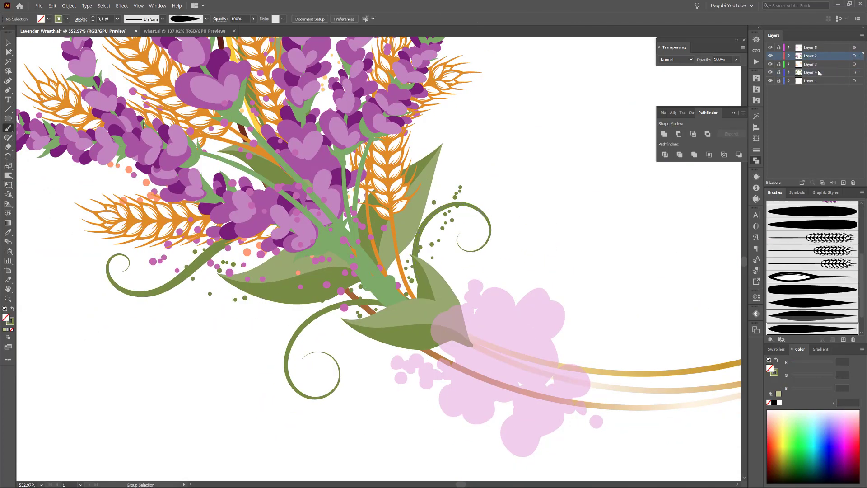
click(117, 19)
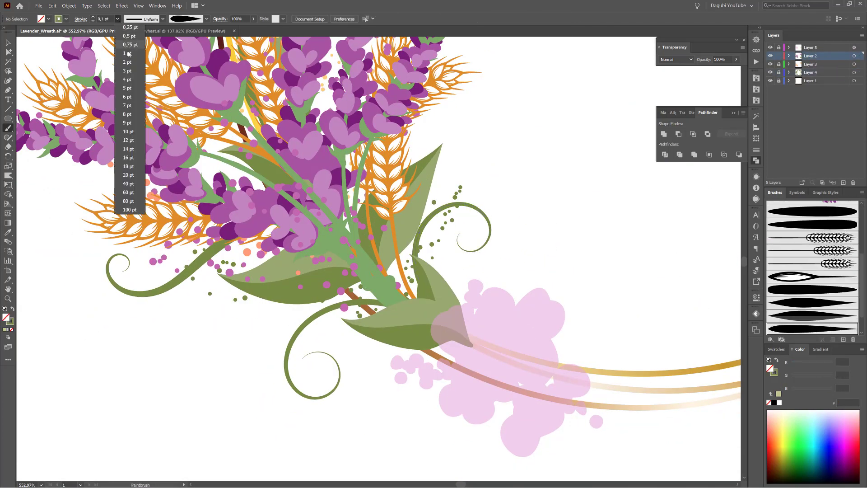
click(129, 38)
drag(380, 280, 369, 213)
drag(385, 255, 365, 231)
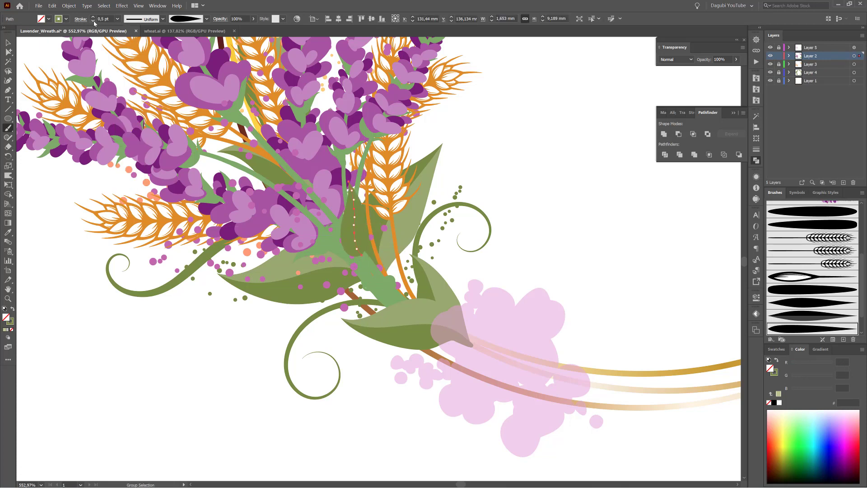
- Thin the new leaf's stroke to 0.3 pt and paint more leaves among the lavender and wheat stems
click(93, 21)
ctrl+click(501, 271)
mouse_move(392, 294)
mouse_down()
mouse_move(321, 247)
mouse_move(367, 290)
mouse_up()
ctrl+click(586, 269)
drag(405, 230, 408, 222)
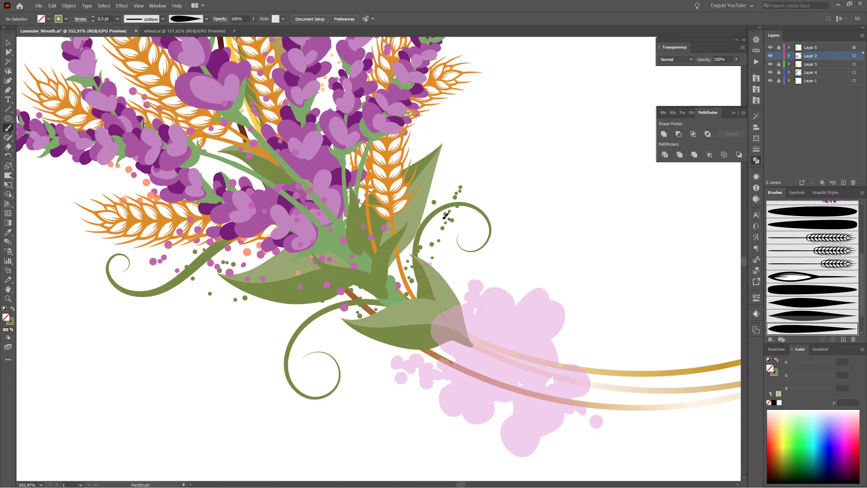
drag(293, 167, 273, 143)
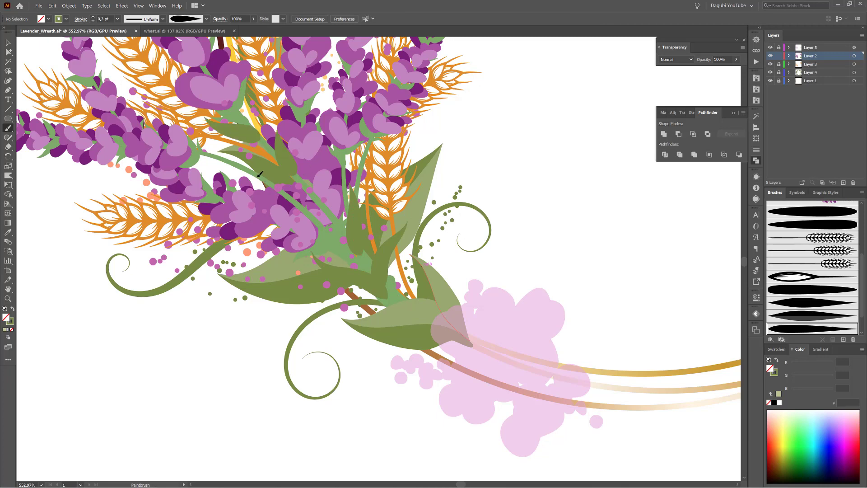
- Fit the artboard in view and save the wreath document
key(ctrl+0)
click(38, 6)
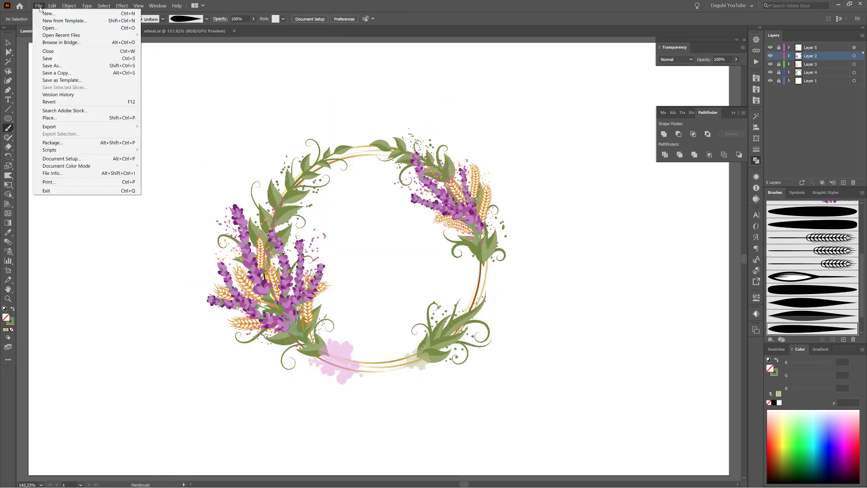
click(53, 60)
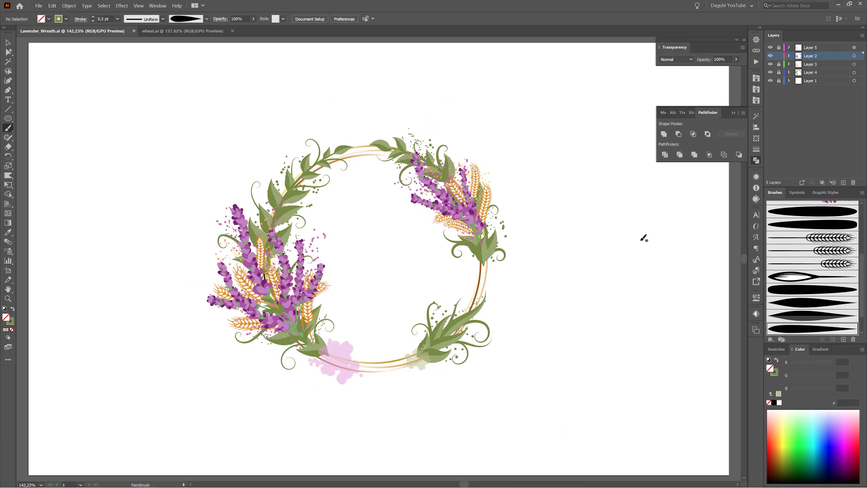
- Unlock Layers 2 to 5, select all the artwork and expand its appearance
drag(779, 48, 783, 74)
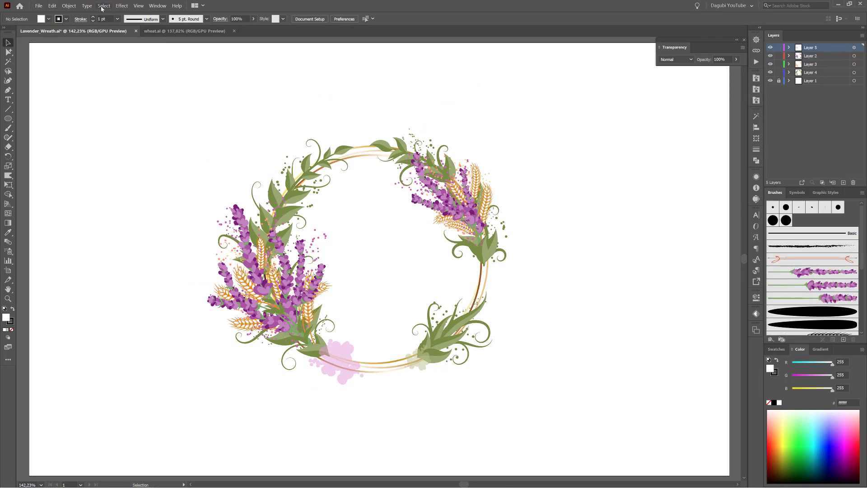
click(104, 6)
click(109, 14)
click(69, 6)
click(88, 89)
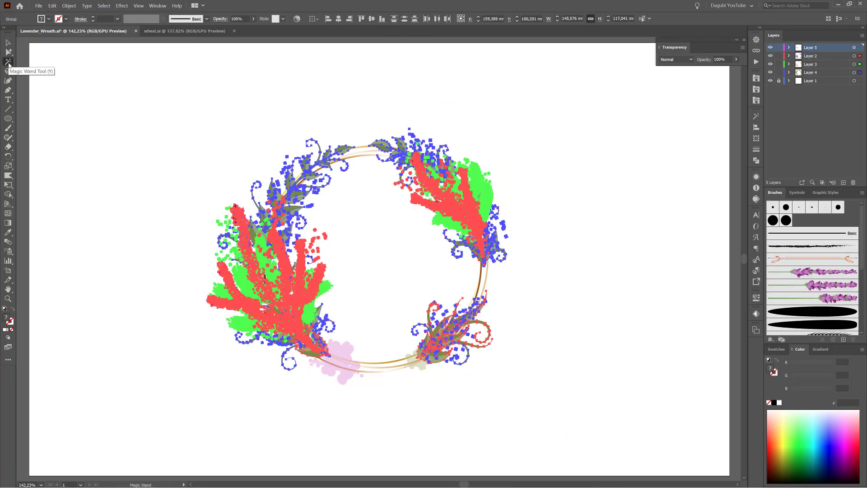
- Select the light green leaf parts with Magic Wand at fill color tolerance 0, hide the edges and recolour them #659863
double_click(8, 62)
key(Return)
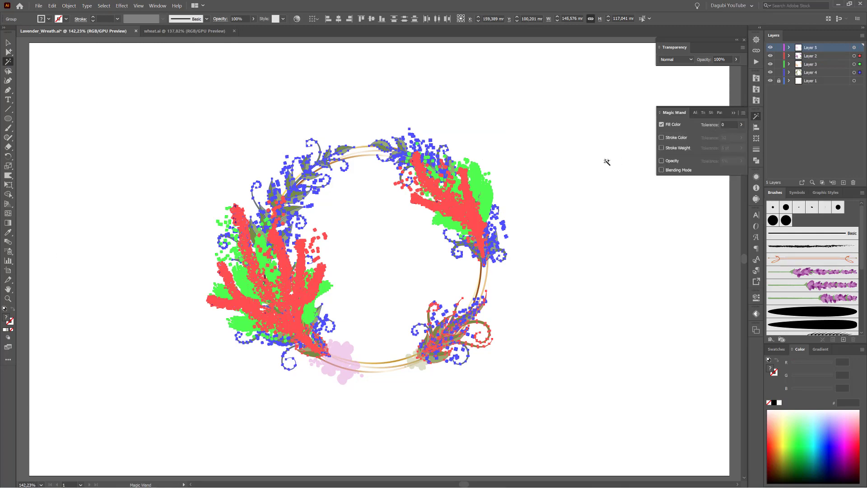
click(536, 298)
click(460, 323)
click(139, 6)
click(152, 139)
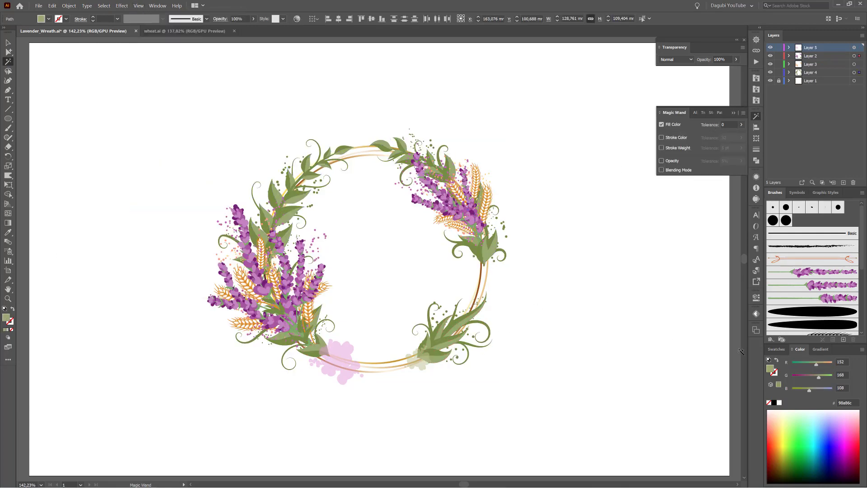
mouse_move(816, 365)
mouse_down()
mouse_move(808, 365)
mouse_move(816, 378)
mouse_up()
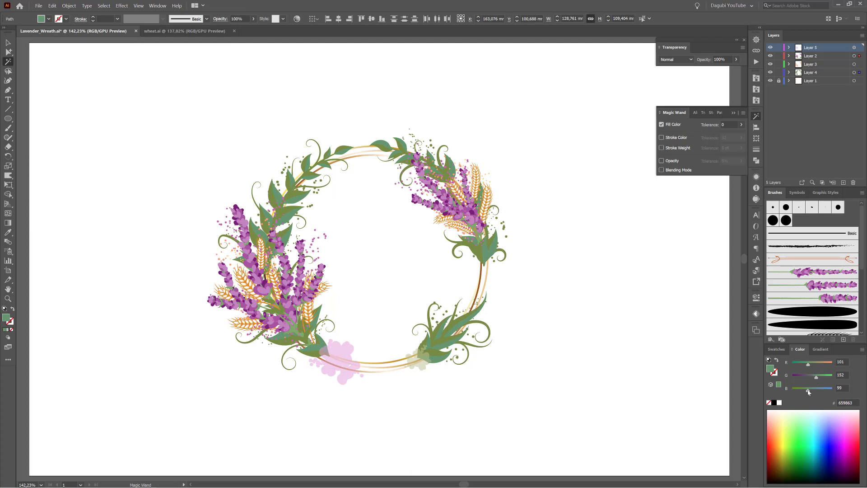
- Select the dark green leaf parts, tendrils and dots with Magic Wand and recolour them #3b7a32
click(484, 253)
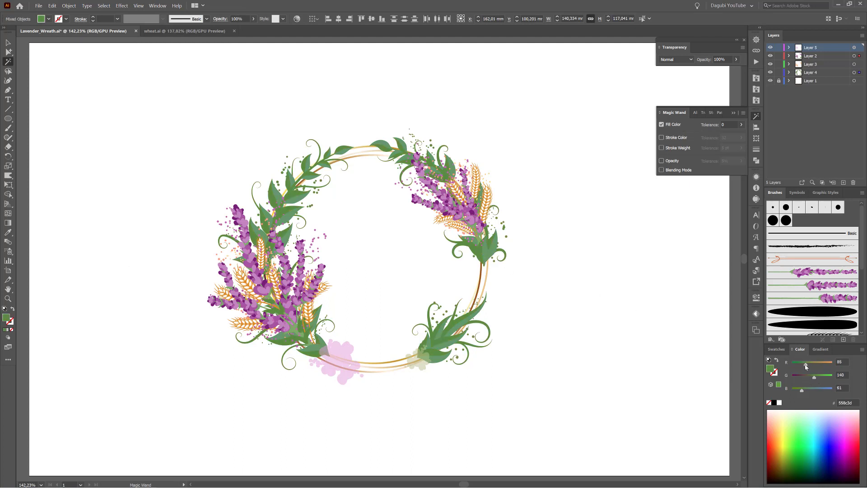
drag(814, 378, 812, 377)
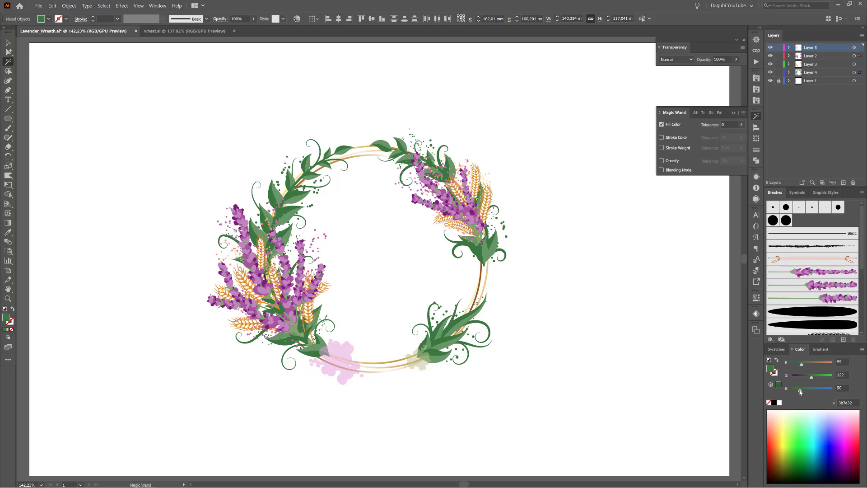
- Select all artwork and use Recolor Artwork with linked harmony colors to raise the saturation to 59%
click(104, 5)
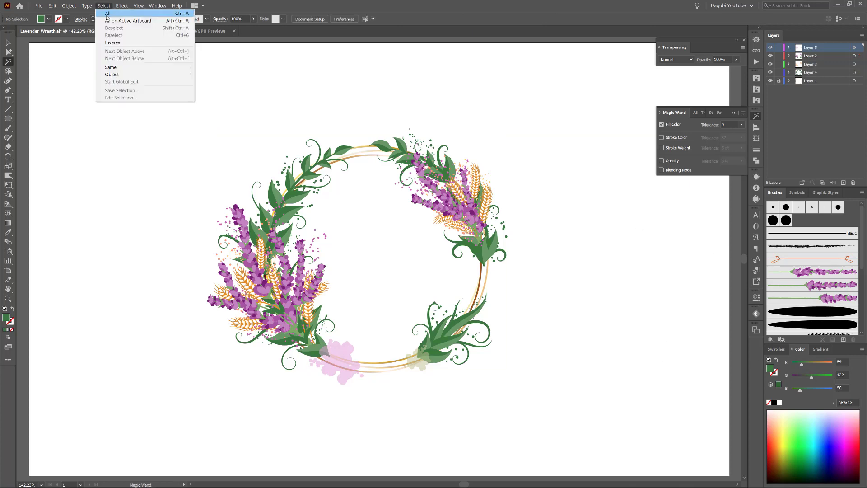
click(111, 19)
click(297, 18)
click(599, 104)
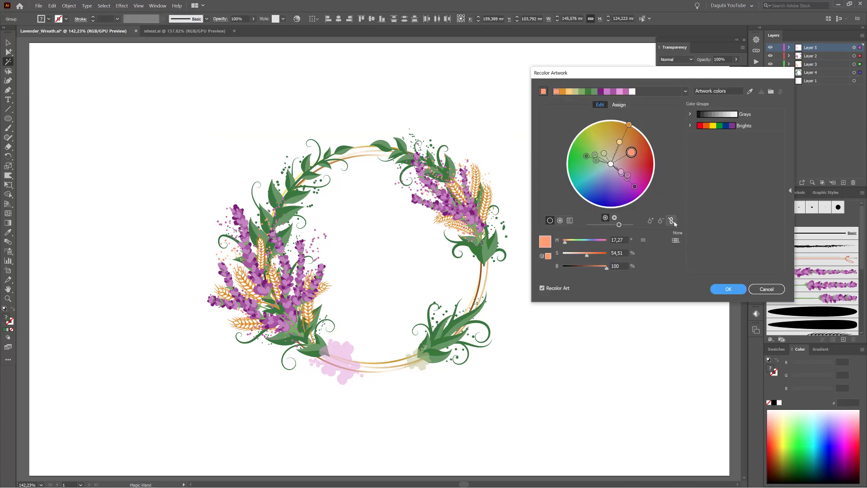
drag(588, 257, 591, 257)
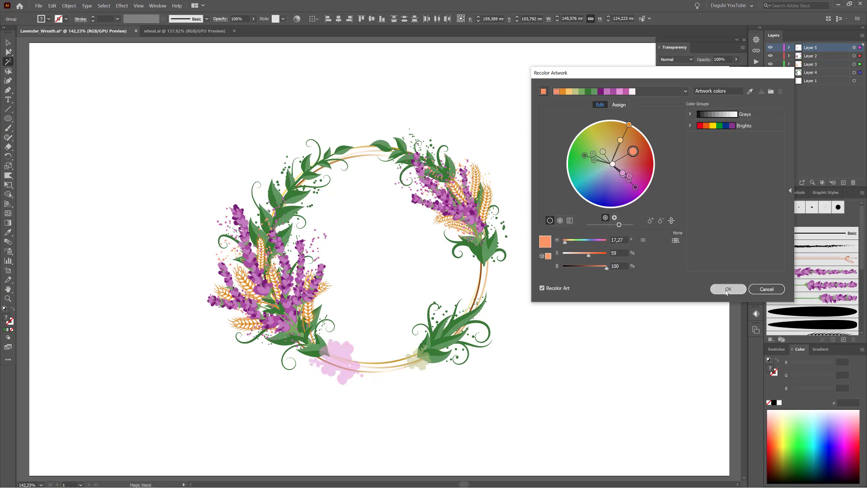
click(729, 289)
click(52, 5)
mouse_move(78, 121)
click(205, 135)
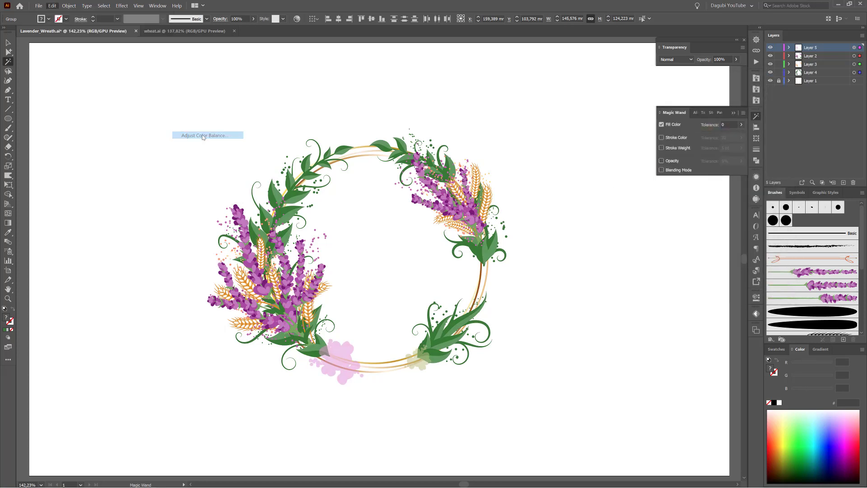
drag(642, 125, 633, 130)
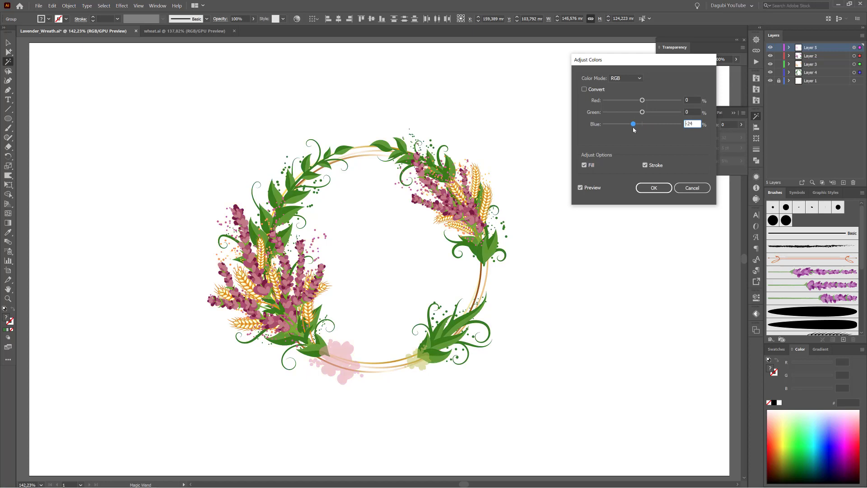
click(692, 188)
- Target all artwork on Layer 2 and adjust its colors with Recolor Artwork
click(854, 56)
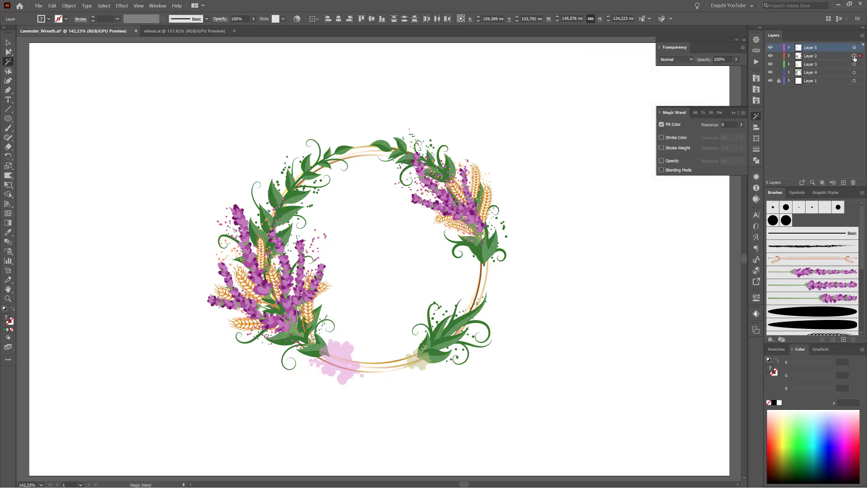
click(297, 18)
click(599, 104)
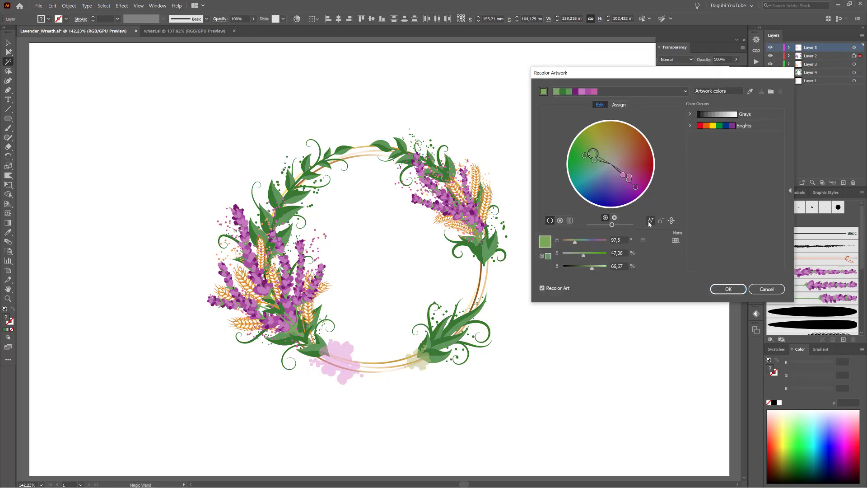
click(728, 289)
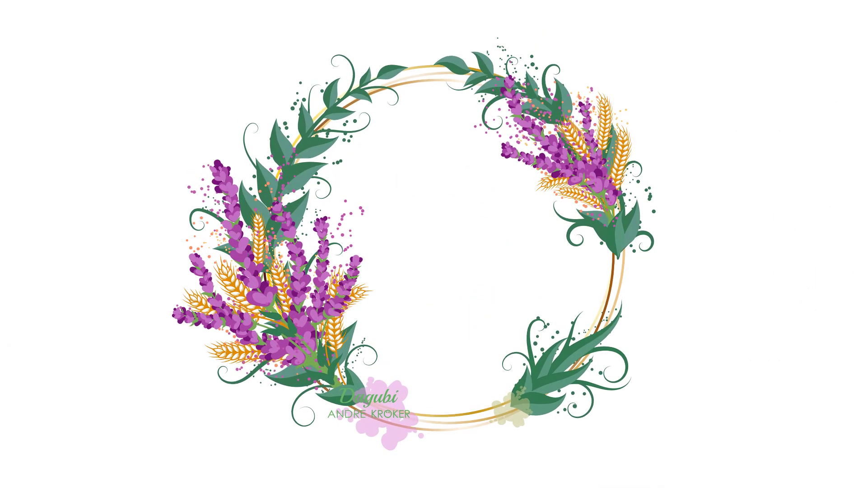